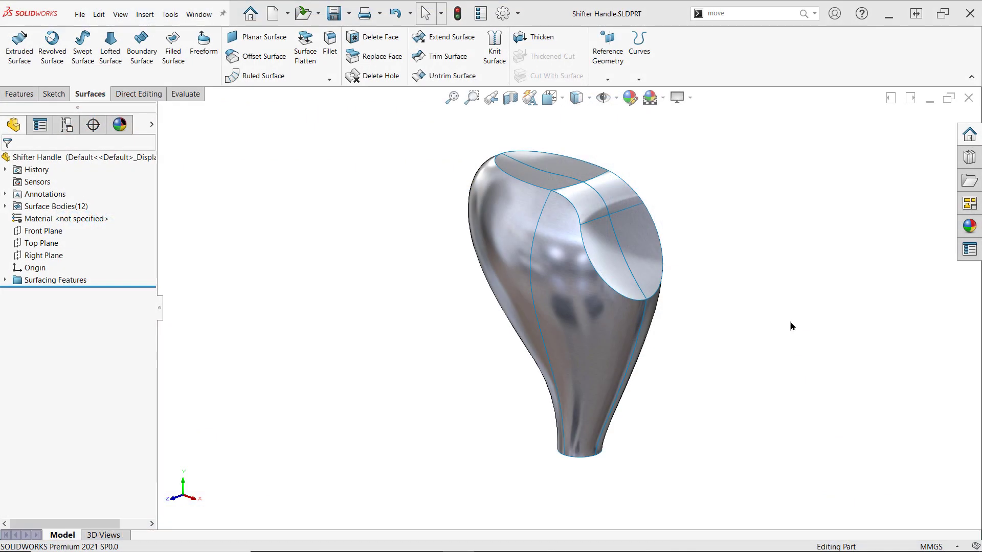
- Examine the shifter handle's list of surface bodies and the surfaces around its upper edges, undoing the hiding of the side surfaces
middle_drag(824, 309, 12, 413)
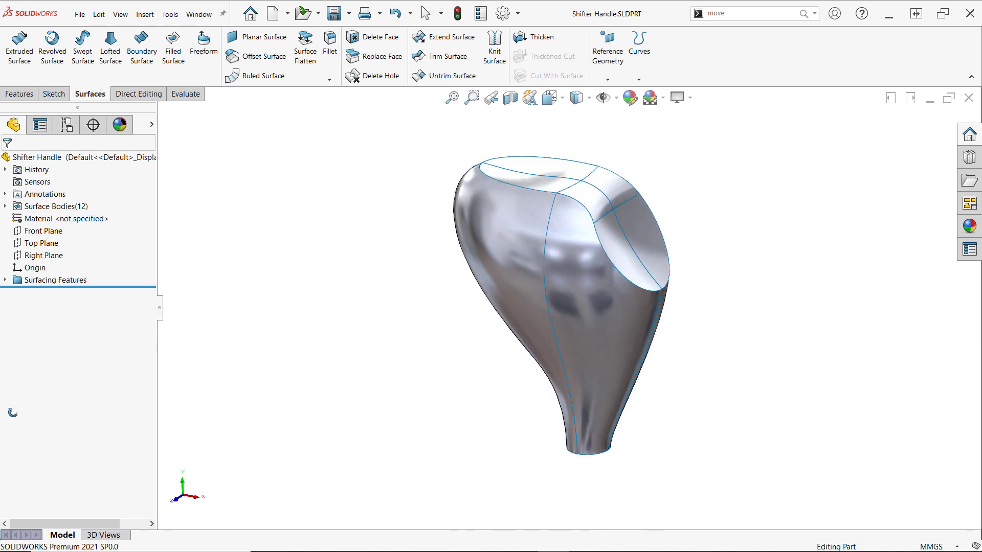
click(5, 206)
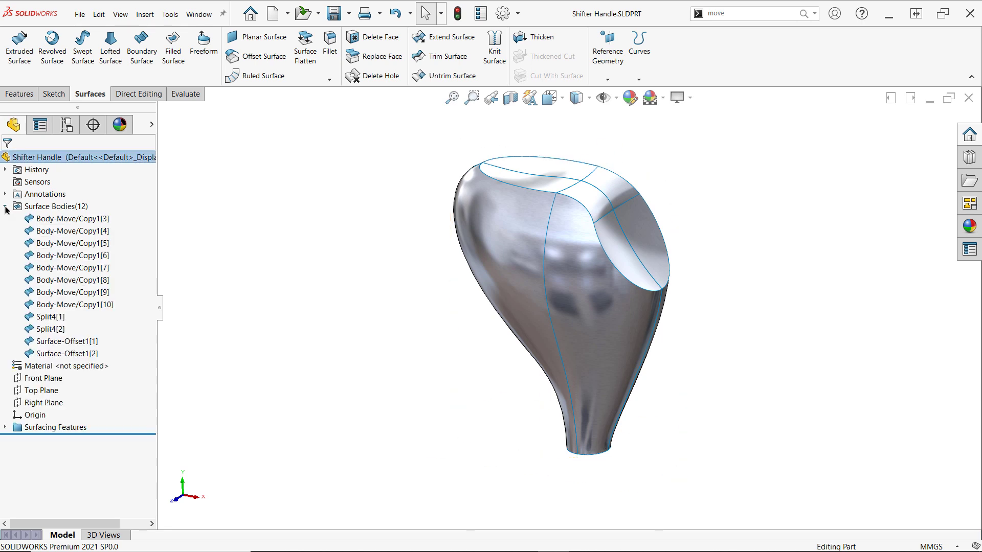
click(5, 207)
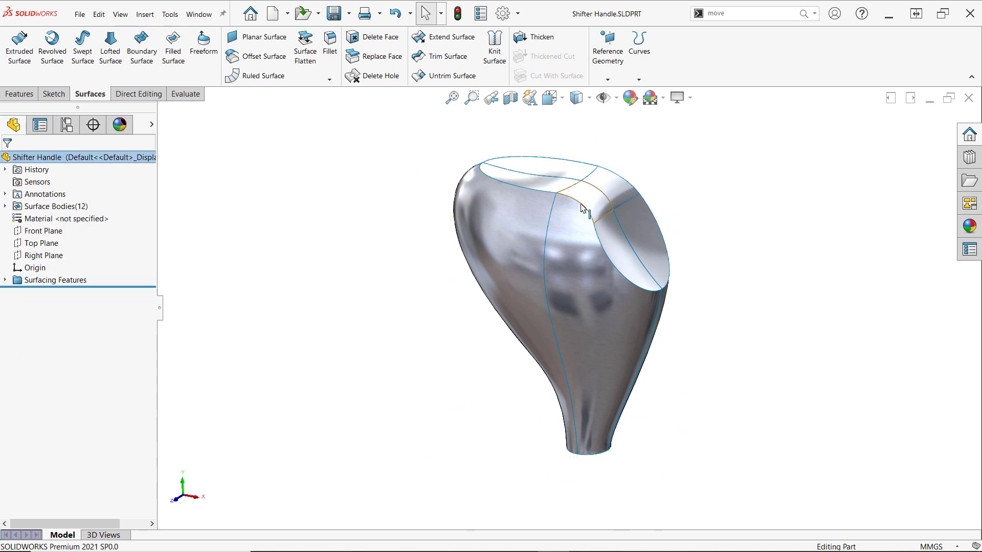
scroll(580, 206, down, 6)
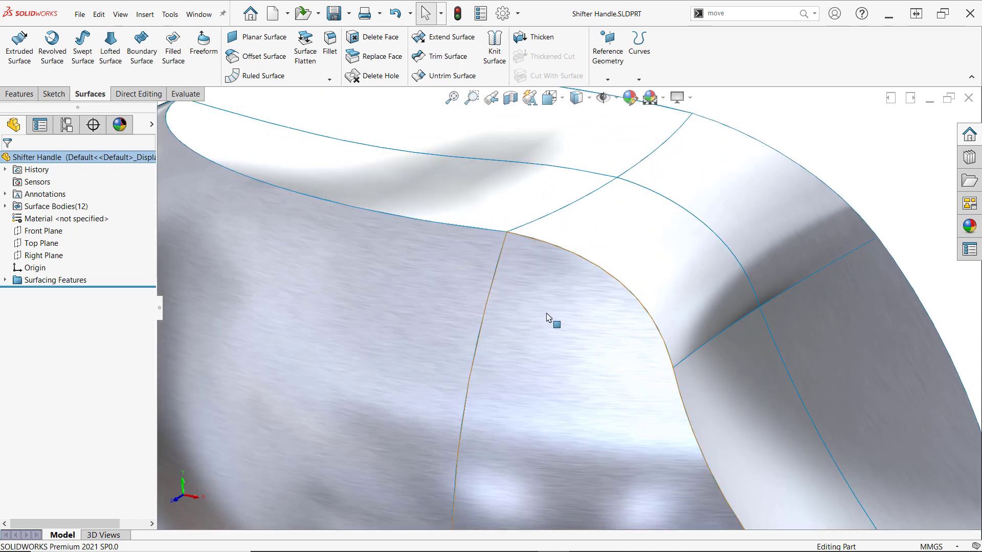
key(ctrl+z)
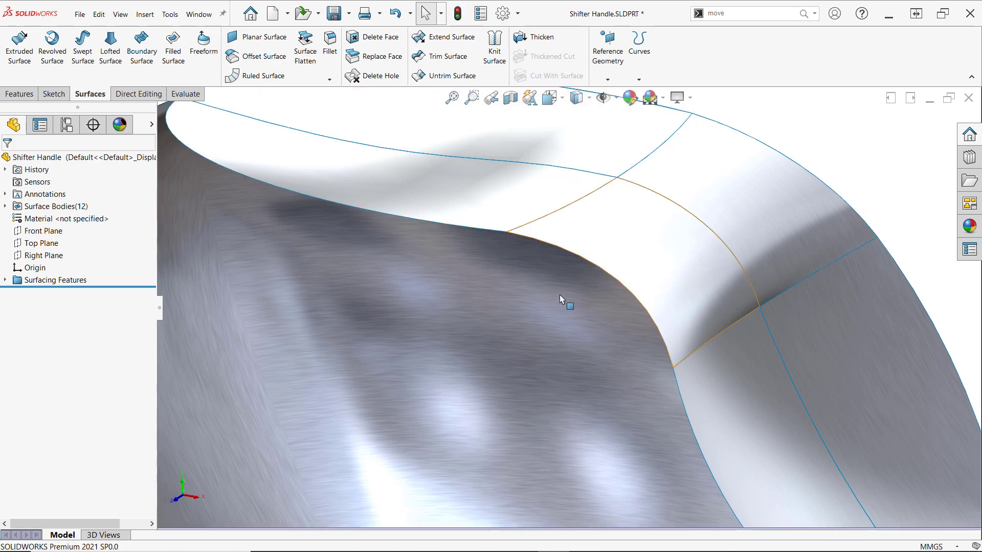
scroll(537, 437, up, 10)
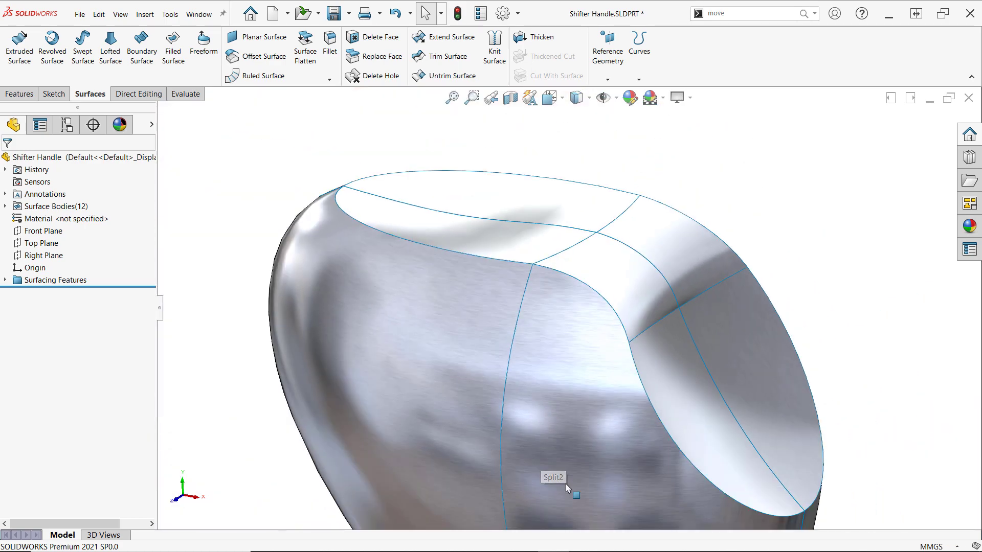
key(f)
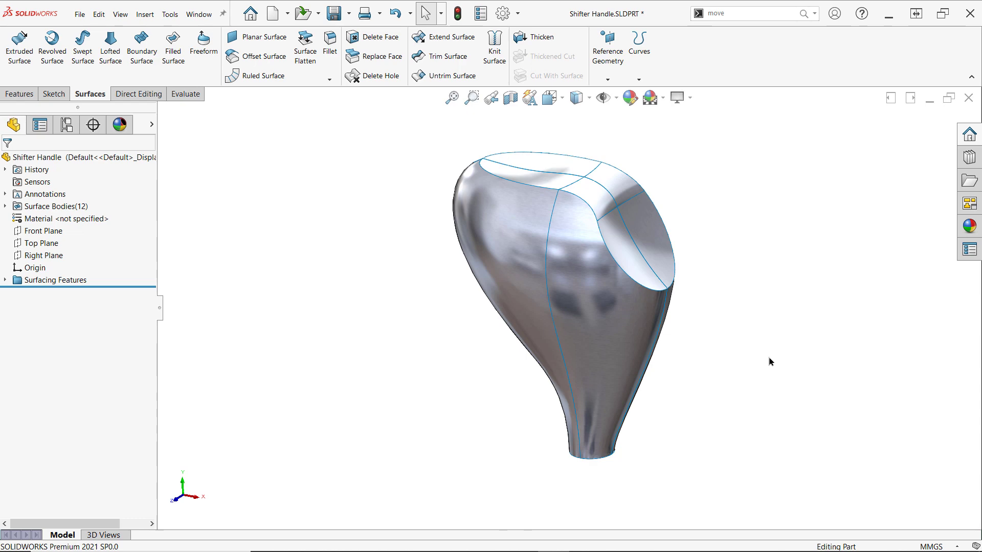
click(186, 95)
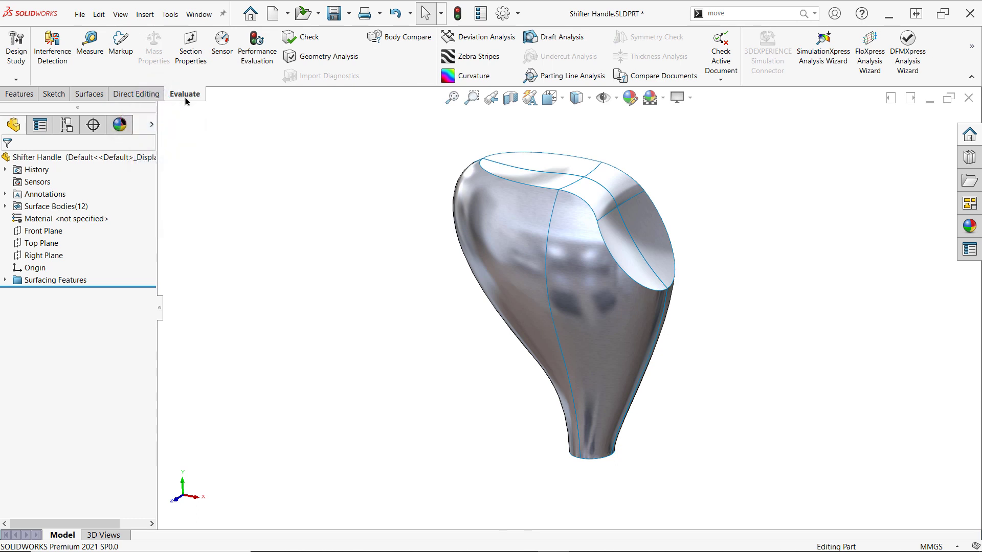
click(20, 98)
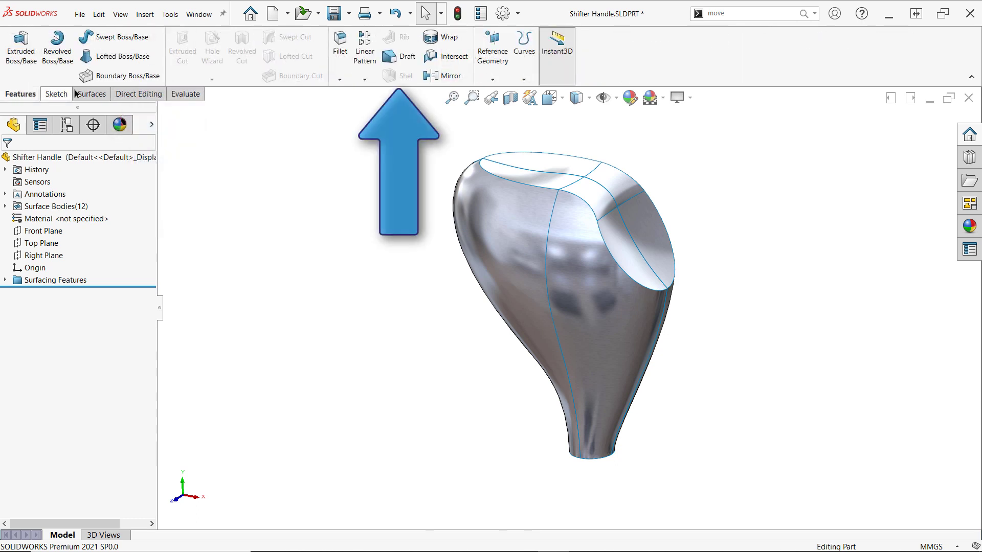
click(119, 96)
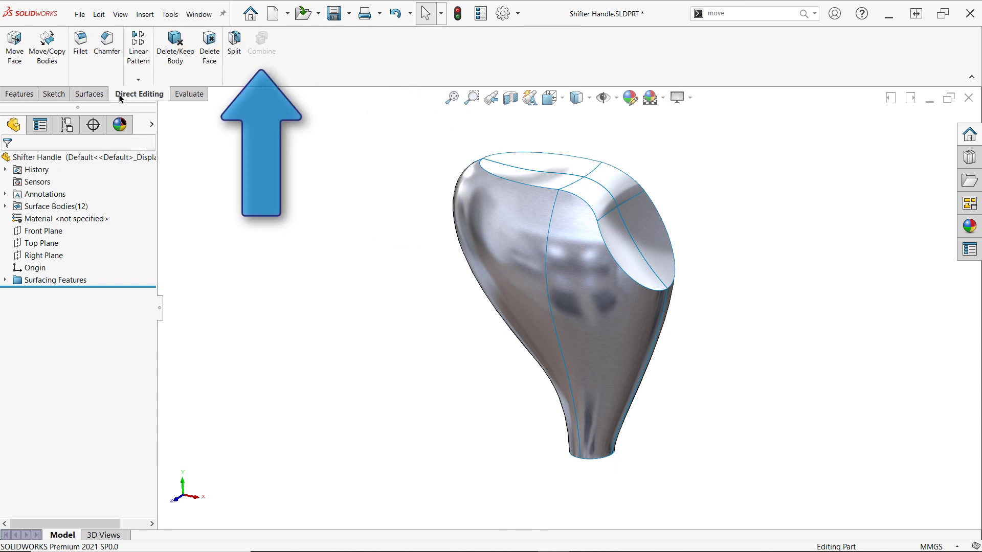
click(20, 94)
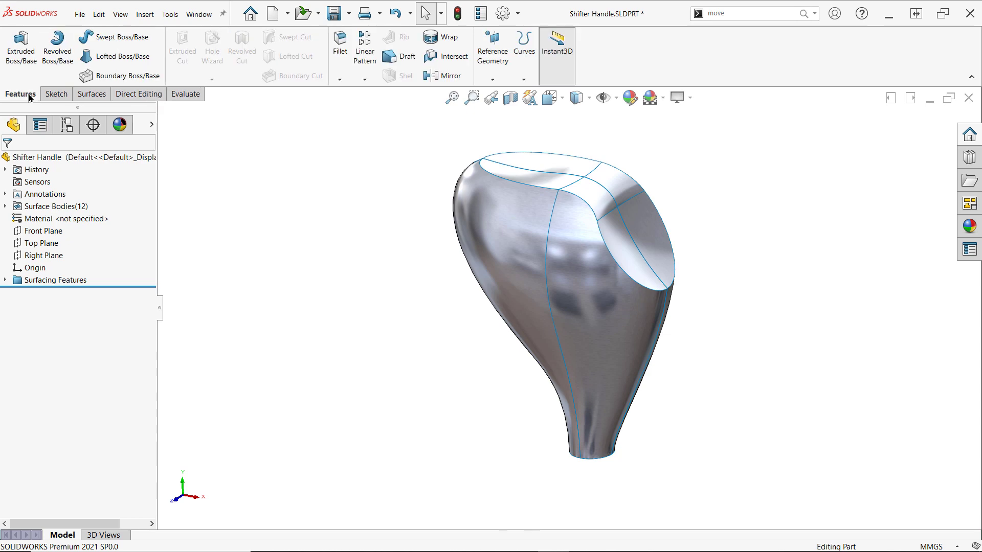
- Try to fillet the edge between the handle's side and top surfaces with a constant size fillet
click(338, 43)
click(17, 214)
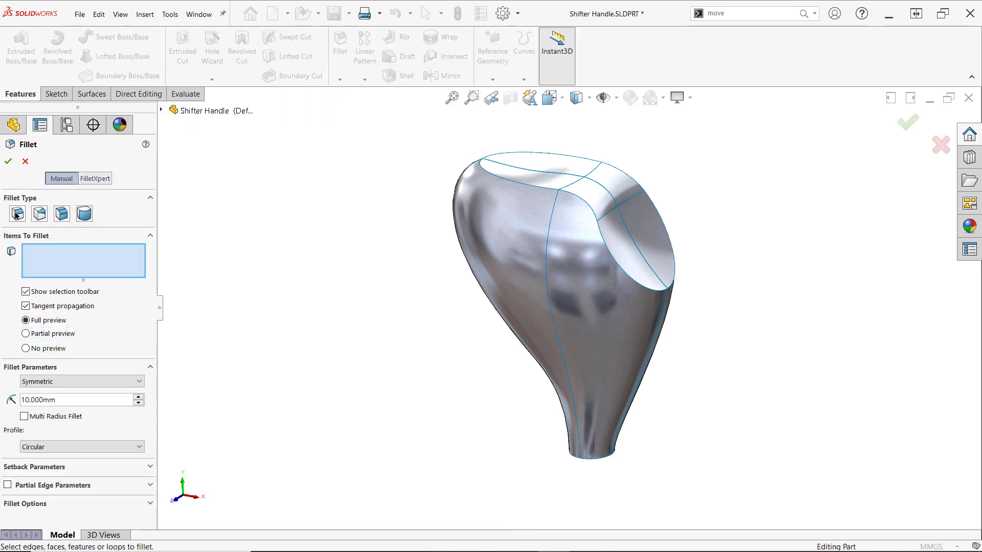
click(515, 185)
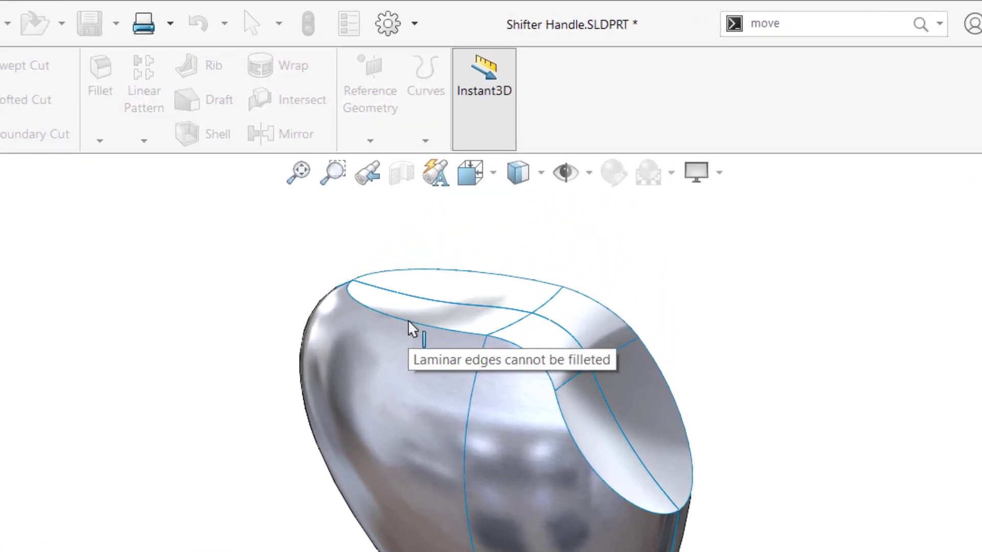
key(Escape)
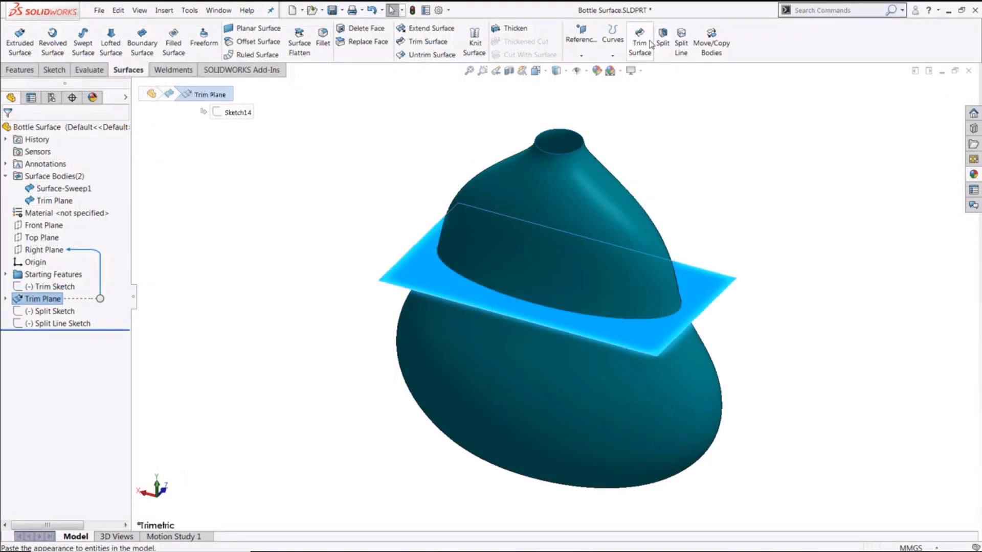
- In the Bottle Surface part, mutually trim Trim Plane and Surface-Sweep1, removing the bottle's upper part and the plane area outside the bottle
click(650, 44)
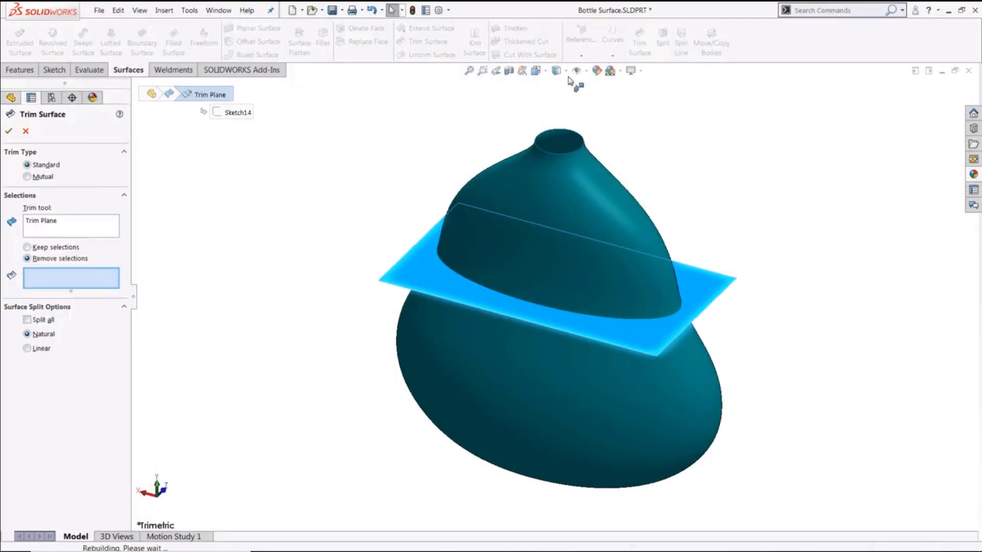
click(35, 176)
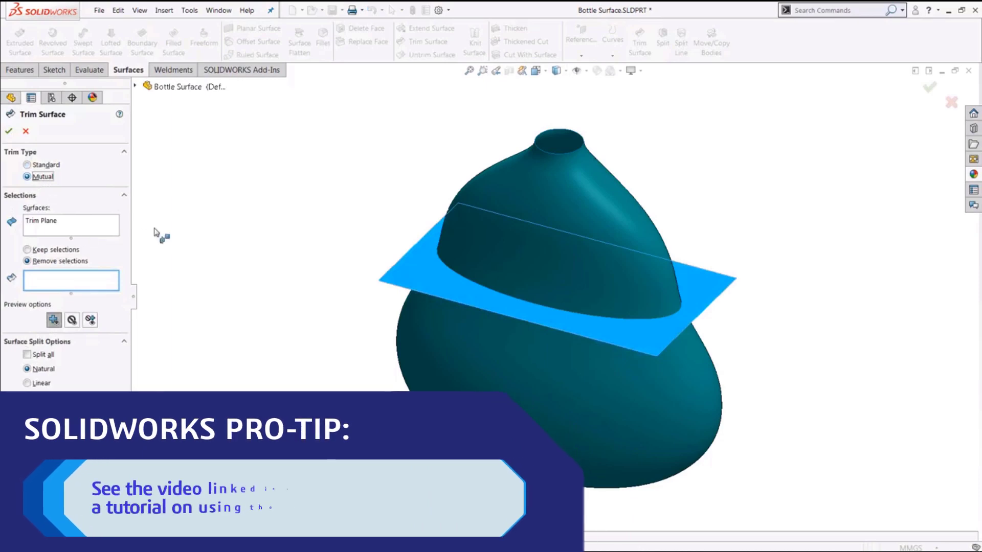
click(113, 224)
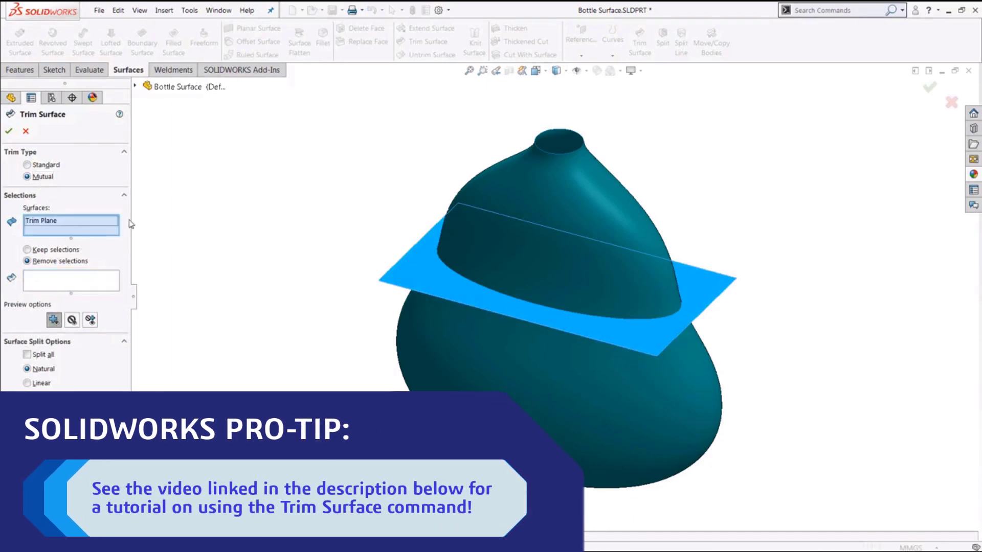
click(585, 199)
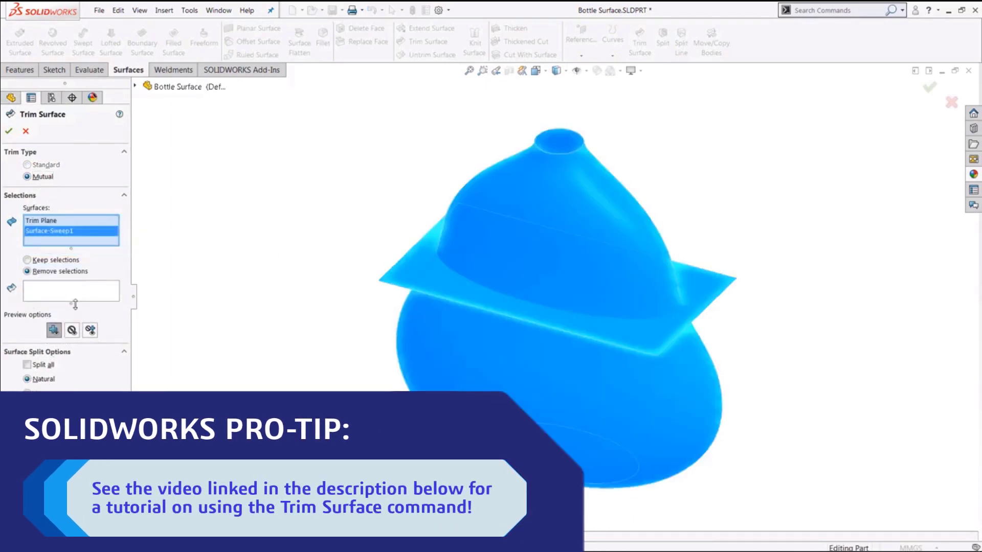
click(53, 290)
click(552, 200)
click(701, 284)
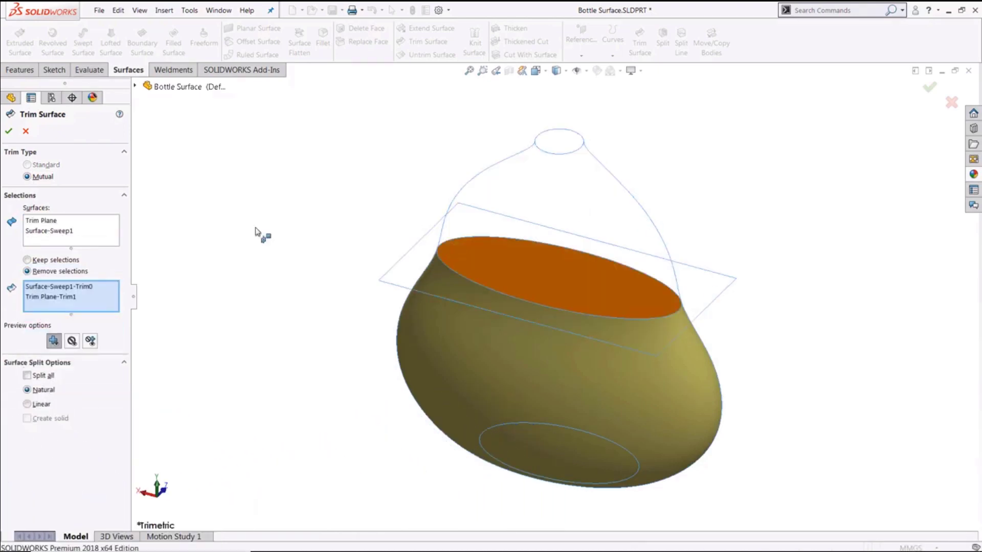
click(8, 131)
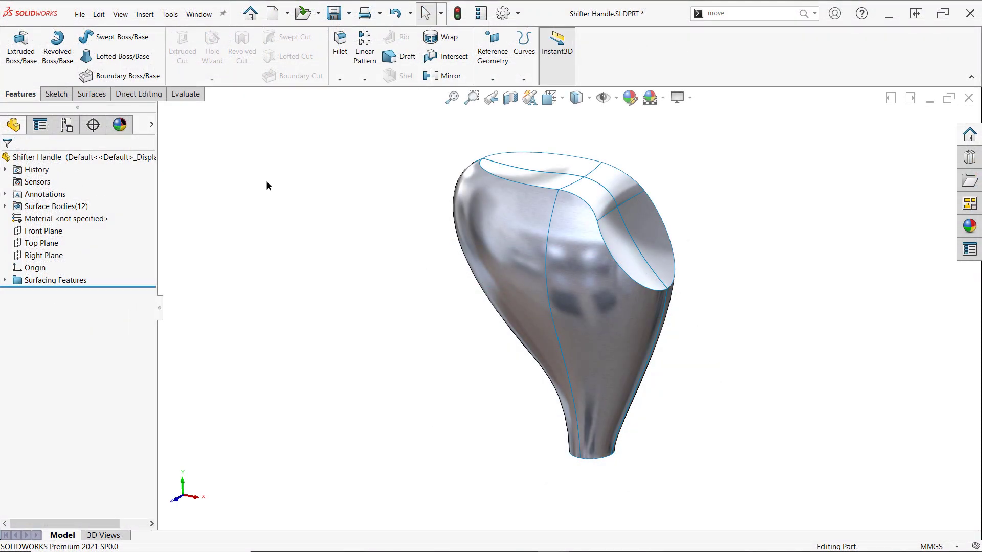
- Start a Knit Surface on the shifter handle with the near side, top, transition and slanted front surfaces selected
click(104, 97)
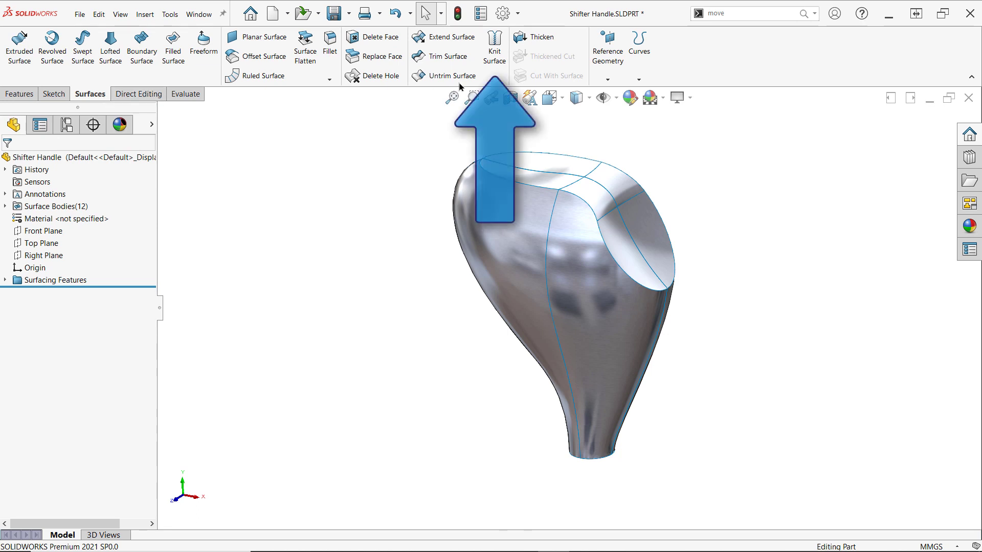
click(485, 66)
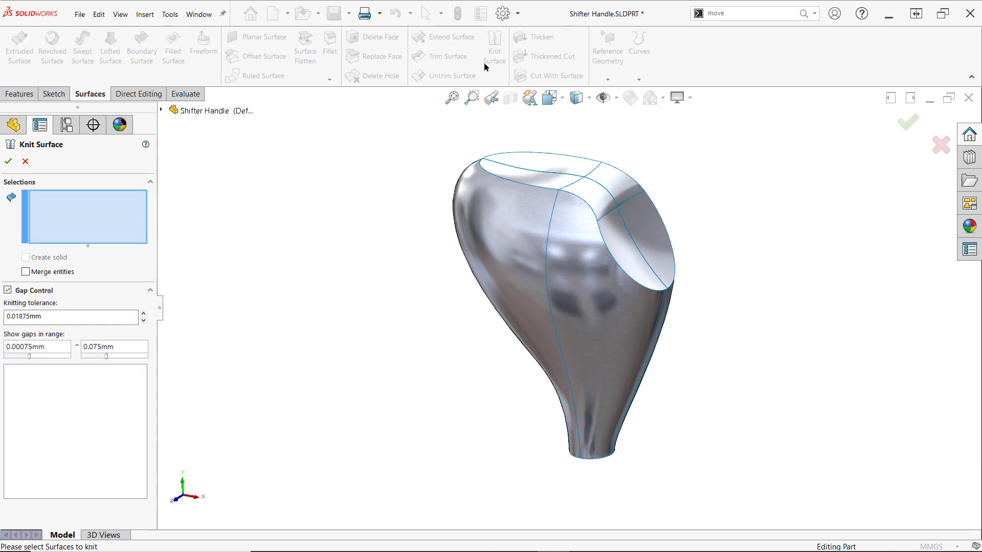
click(516, 209)
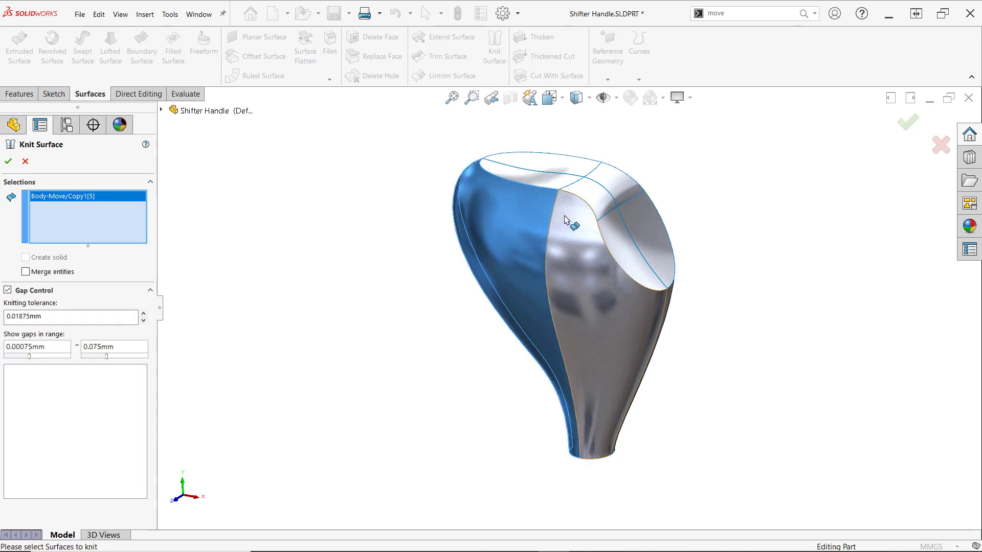
click(571, 222)
click(558, 185)
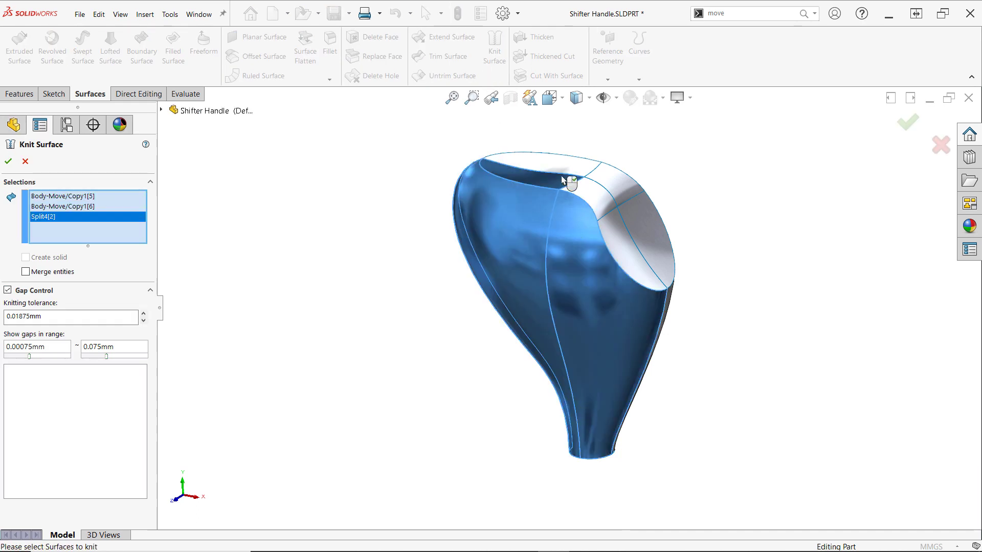
click(572, 172)
click(596, 188)
click(598, 197)
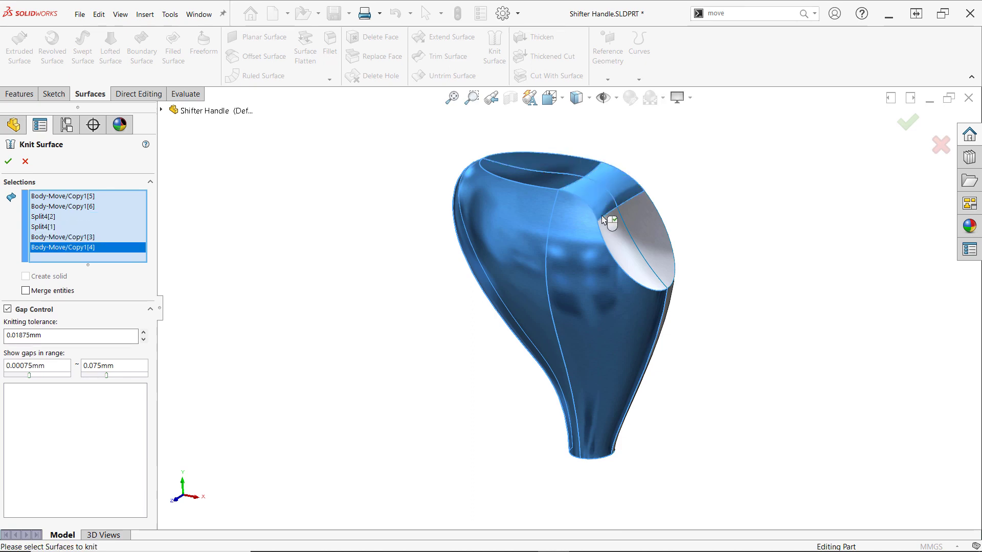
click(615, 228)
click(641, 225)
- Add the two far side surfaces and both halves of the bottom cap to the knit selection and apply the knit
middle_drag(639, 225, 544, 245)
click(543, 245)
click(614, 235)
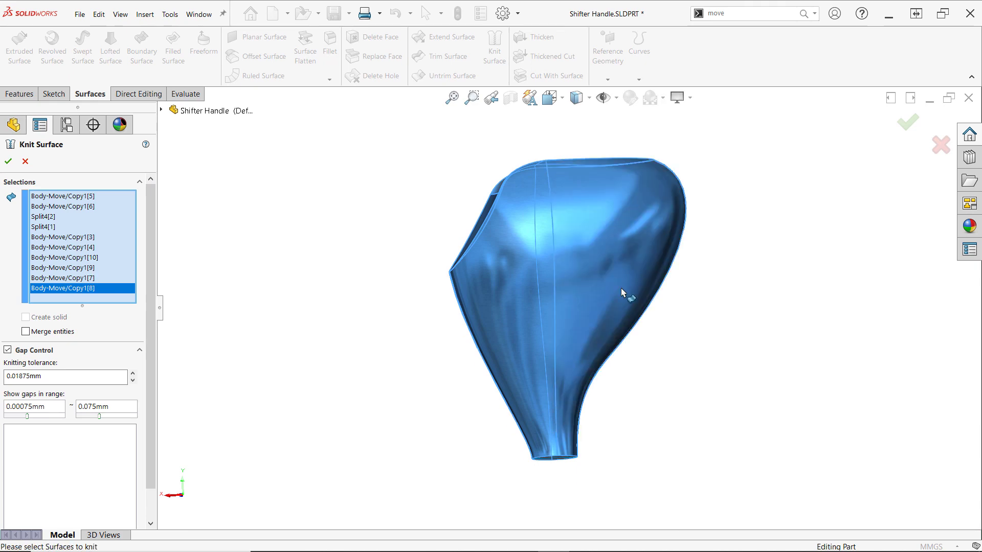
middle_drag(622, 384, 544, 339)
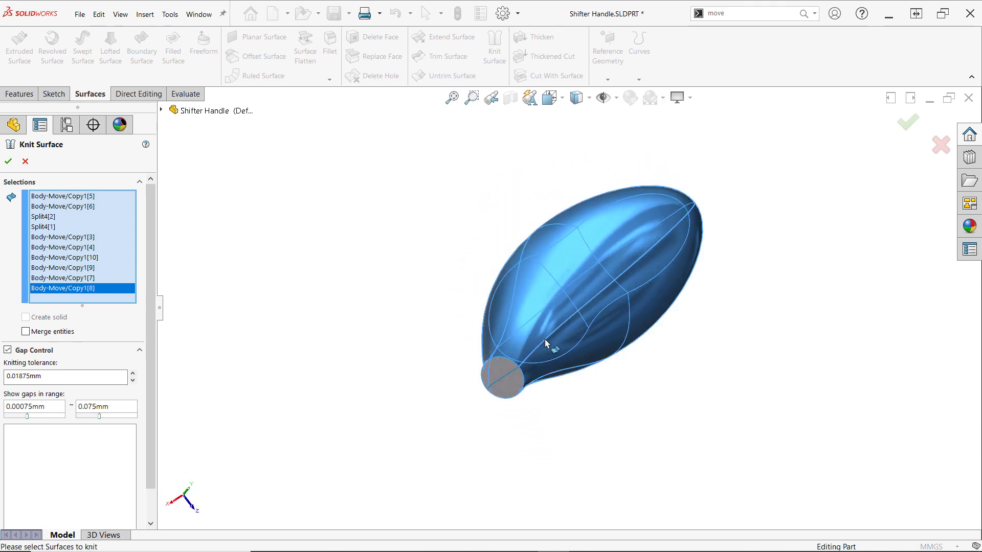
click(511, 375)
click(518, 384)
middle_drag(605, 257, 820, 485)
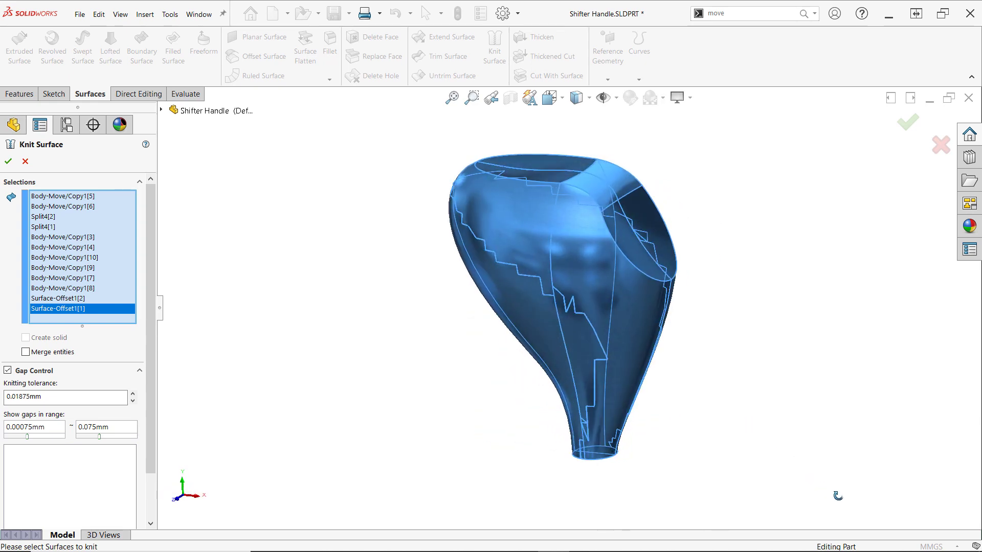
scroll(838, 500, down, 2)
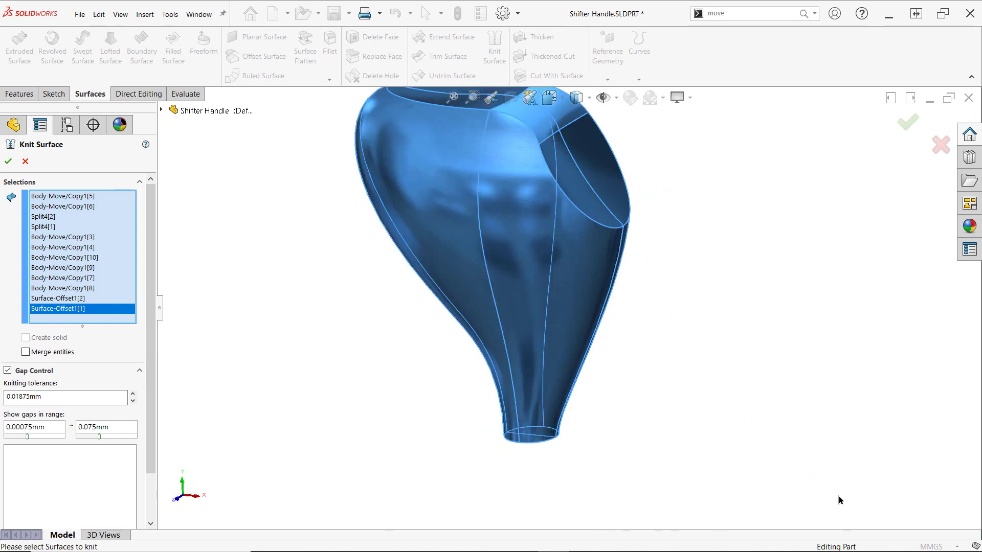
key(f)
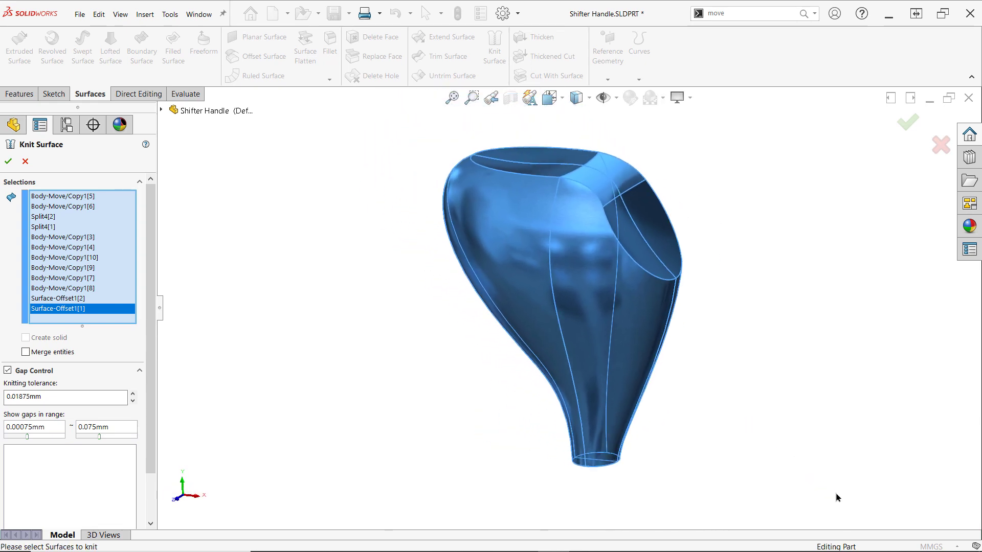
click(8, 162)
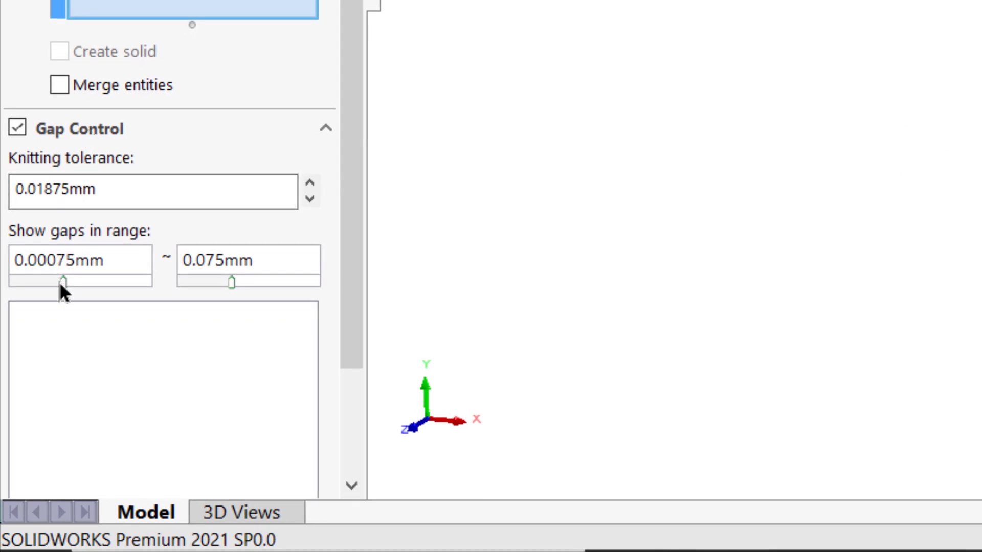
- Set the knit's displayed gap range to 0.0001 mm through 1 mm and inspect the first listed gap at the handle's base
drag(62, 282, 4, 317)
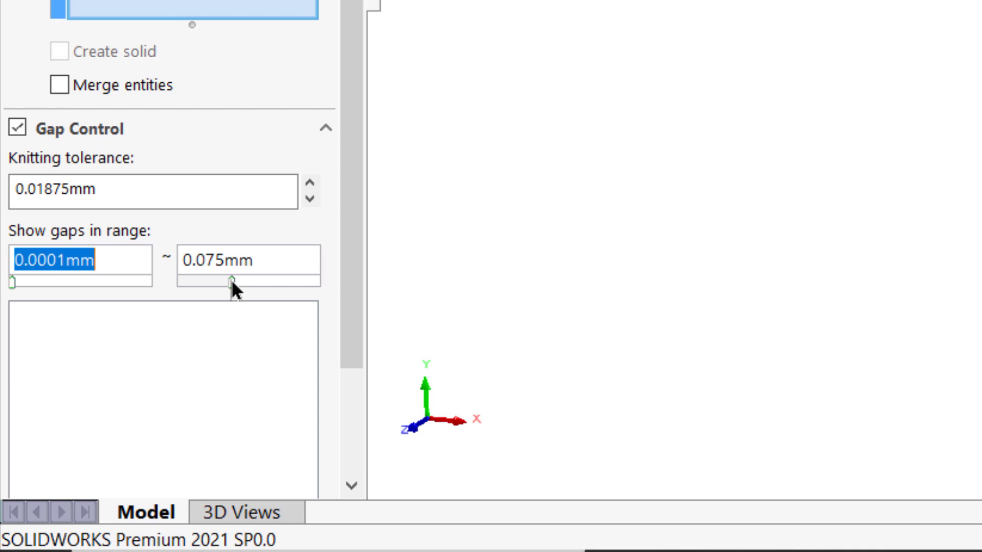
drag(232, 282, 344, 281)
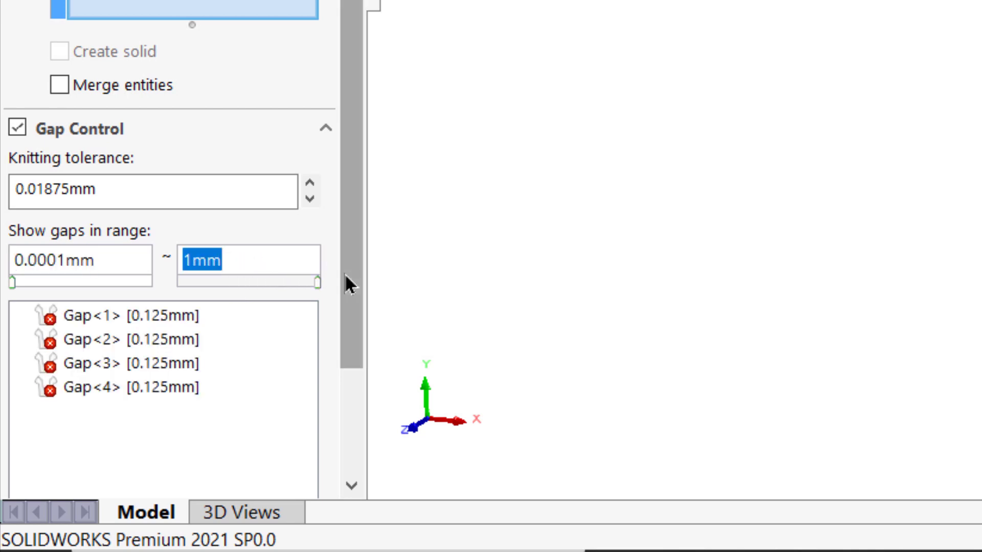
click(184, 316)
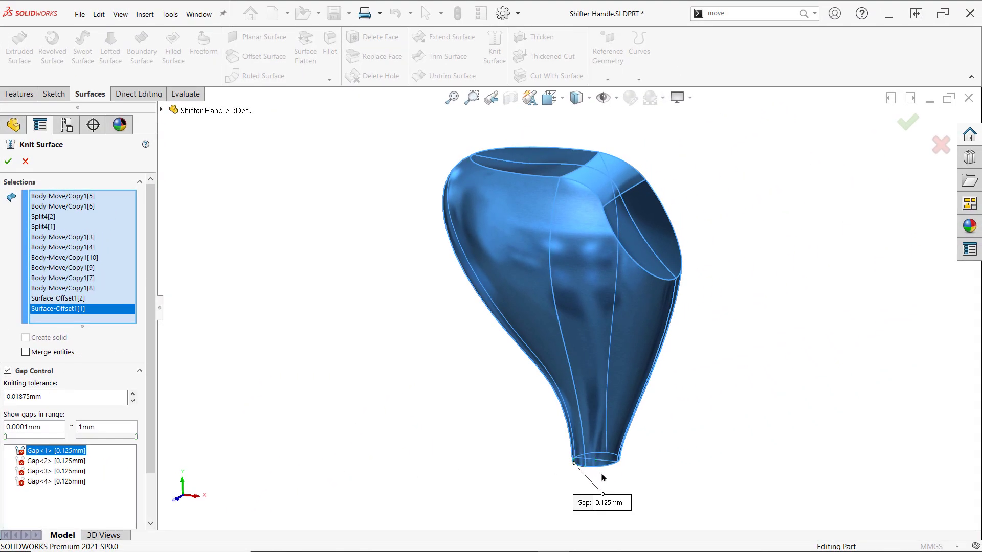
scroll(600, 465, down, 5)
middle_drag(585, 410, 620, 367)
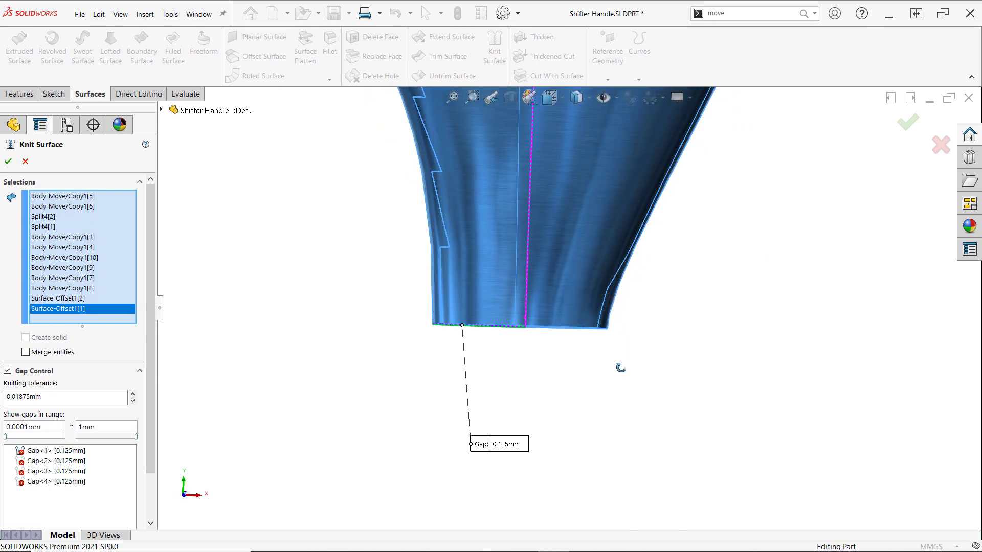
- Inspect the second, third and fourth listed gaps at the handle's base one after another
click(38, 462)
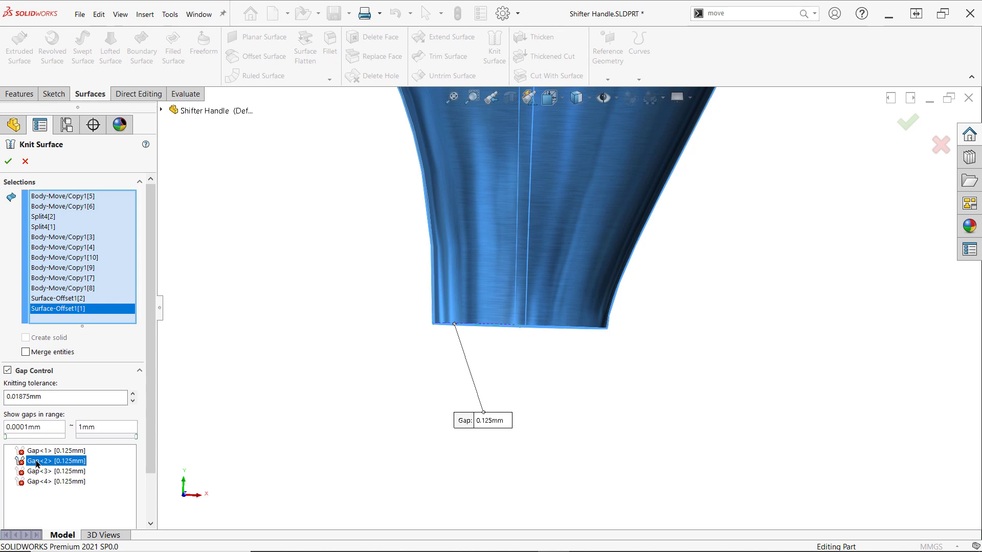
click(39, 471)
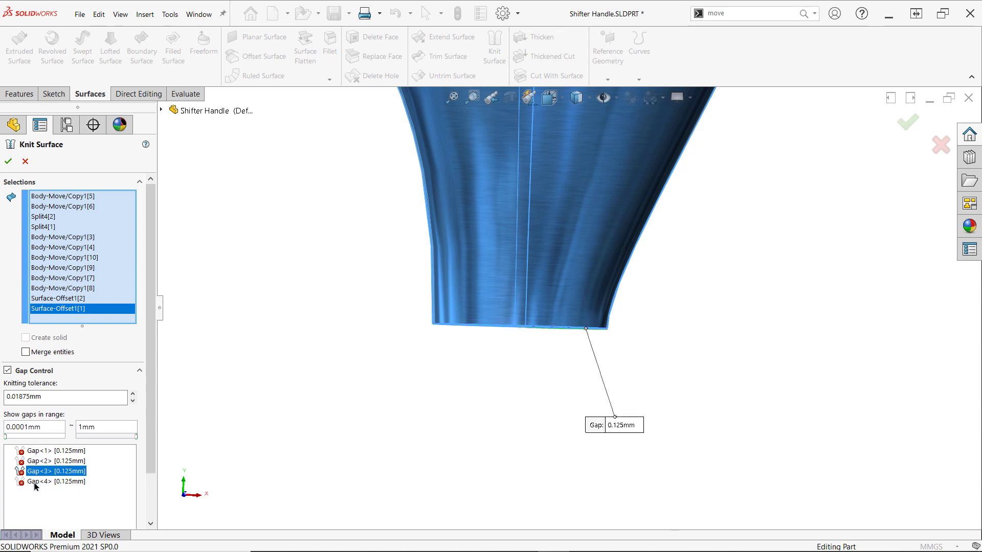
click(36, 484)
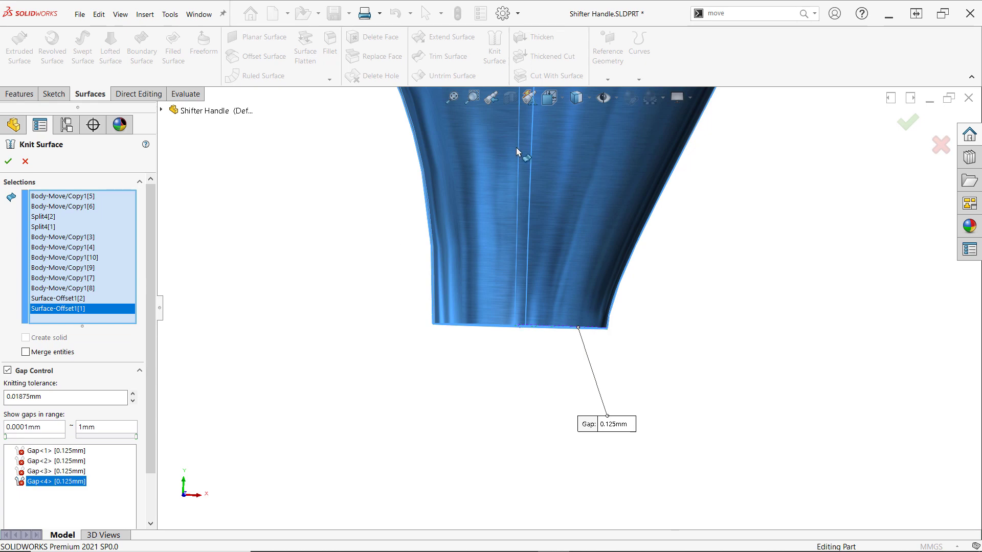
- Examine the gap between the handle's lower edge and the bottom cap up close in the front view, and cancel the knit
click(550, 97)
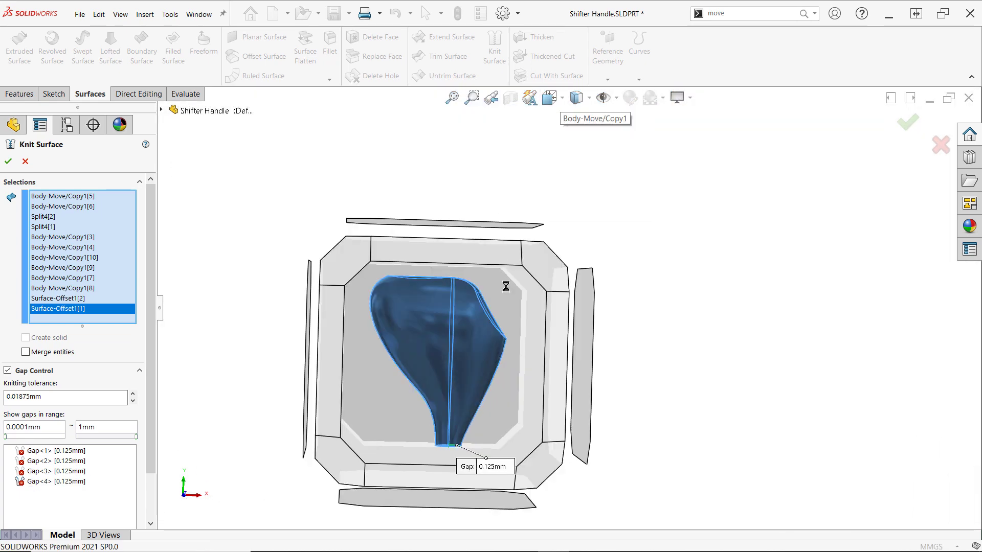
key(ctrl+1)
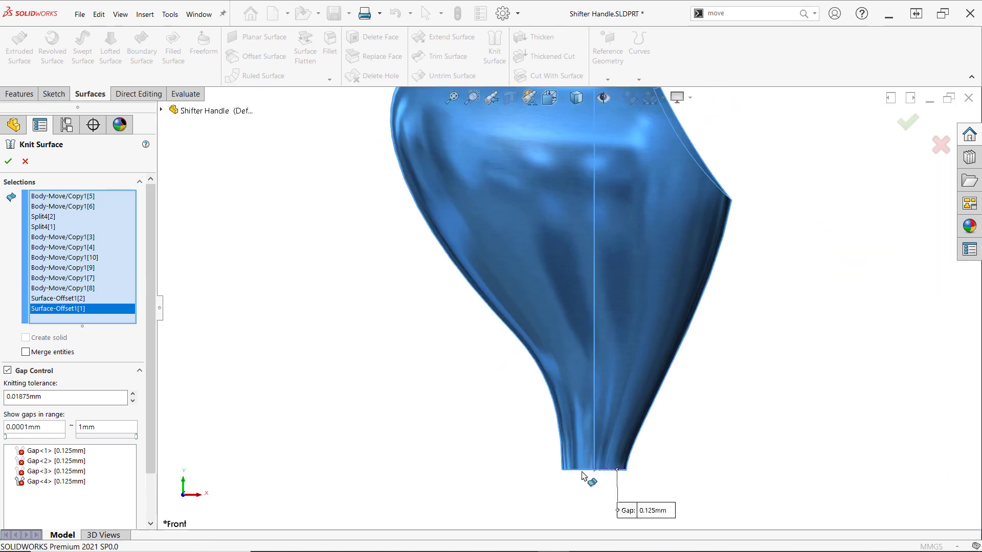
scroll(583, 476, down, 10)
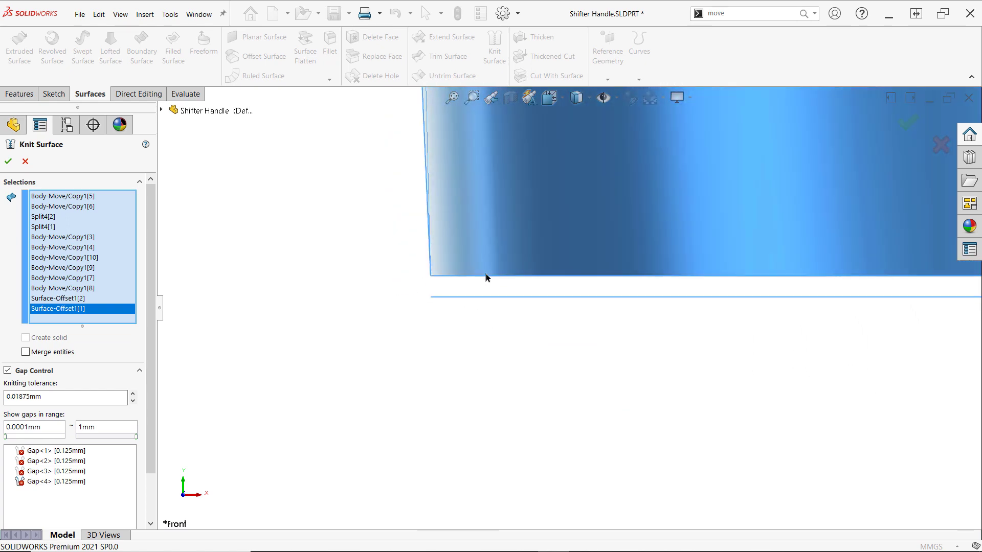
scroll(503, 276, down, 2)
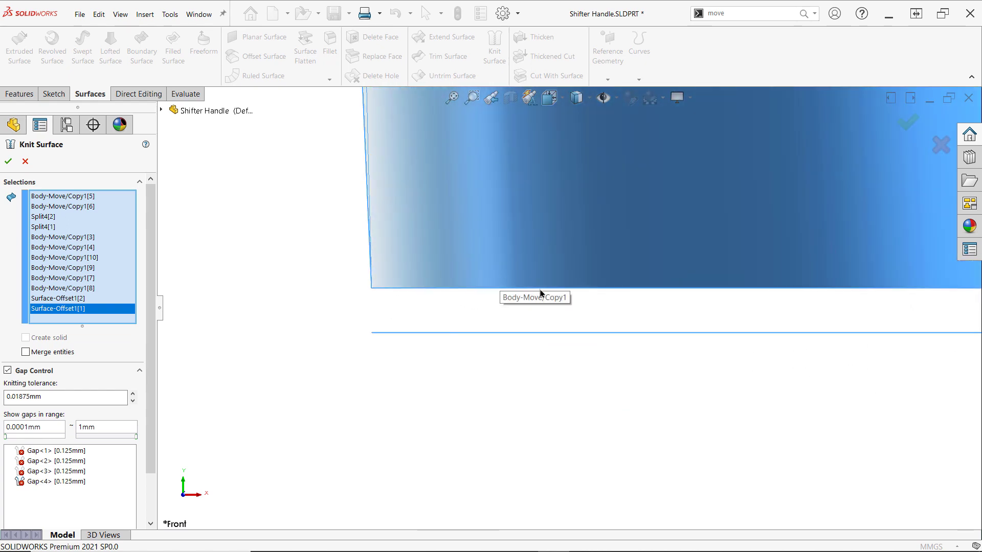
key(f)
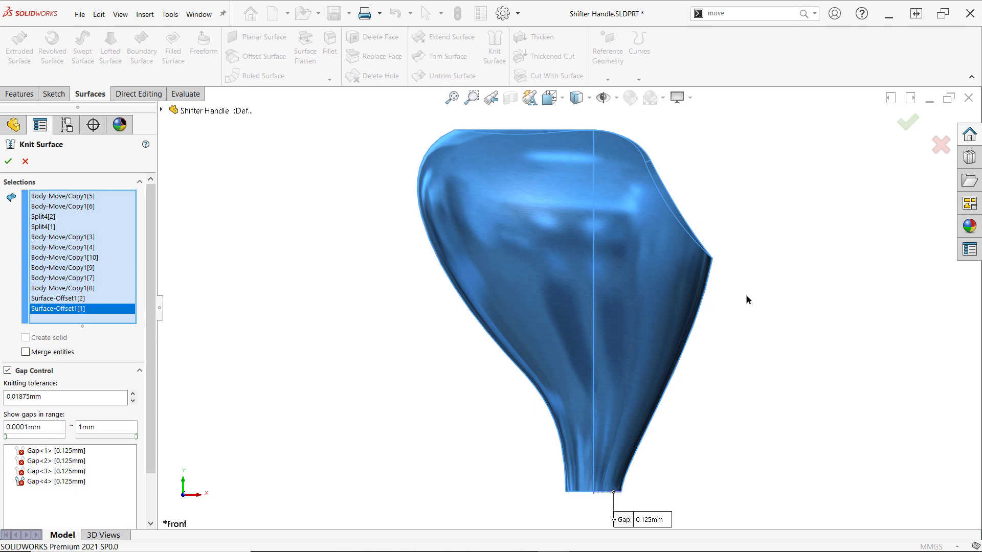
click(25, 162)
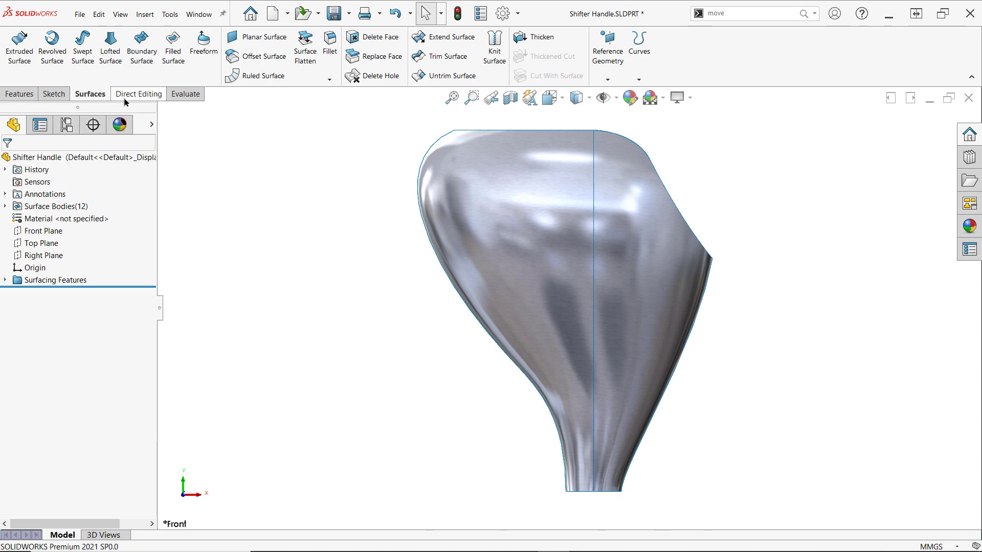
- Move both halves of the bottom cap 0.1 mm up toward the handle's lower edge with Move/Copy Bodies
click(138, 93)
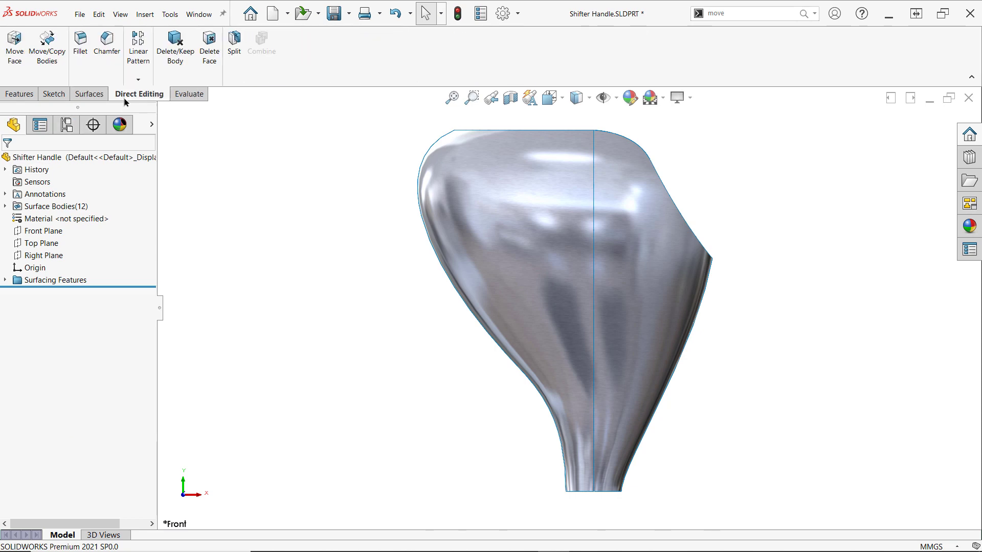
click(48, 48)
middle_drag(548, 426, 562, 358)
scroll(565, 335, down, 5)
click(552, 408)
click(557, 420)
middle_drag(564, 436, 525, 456)
double_click(68, 376)
text(0.1)
key(Return)
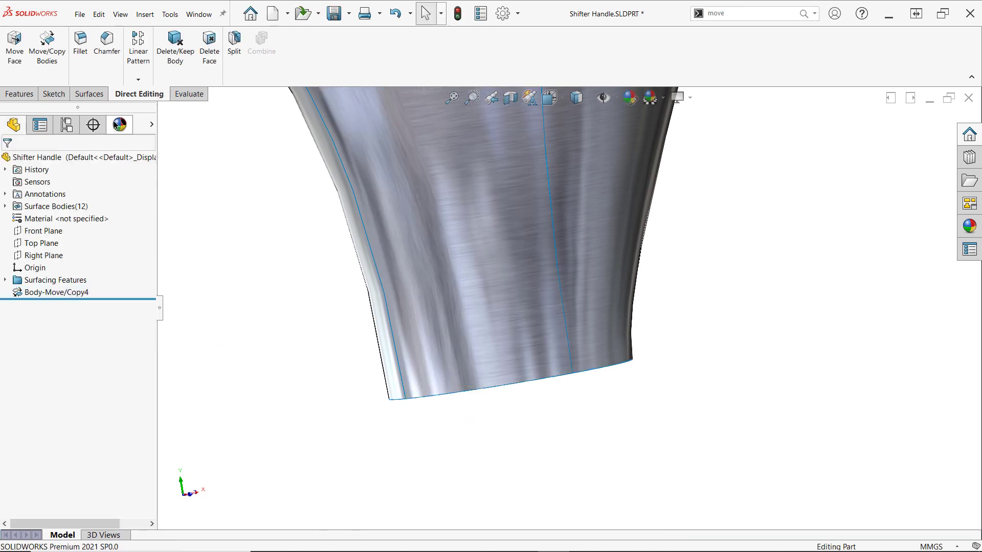
- Start a Knit Surface with all of the handle's surface bodies selected and try to apply it with the listed gaps unchecked
click(90, 94)
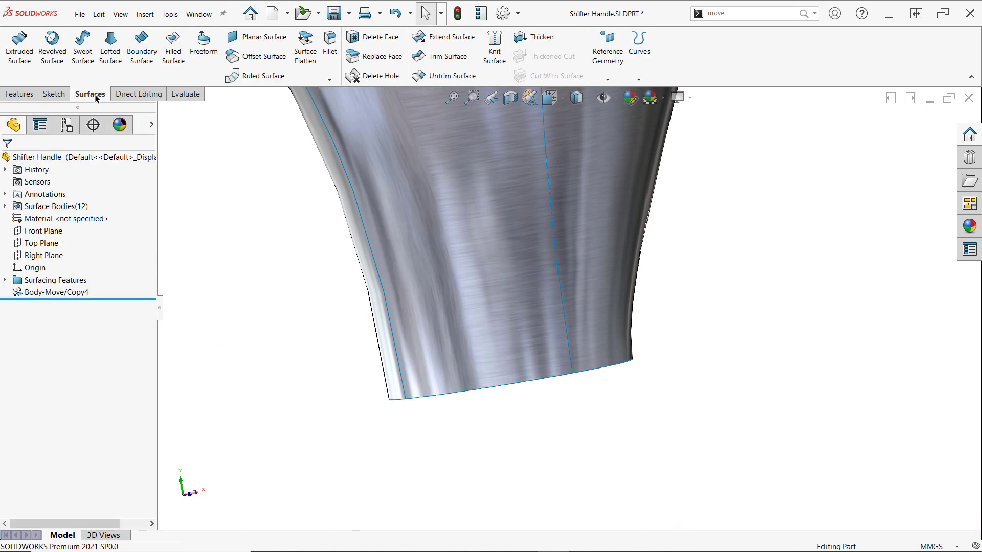
click(491, 52)
key(ctrl+a)
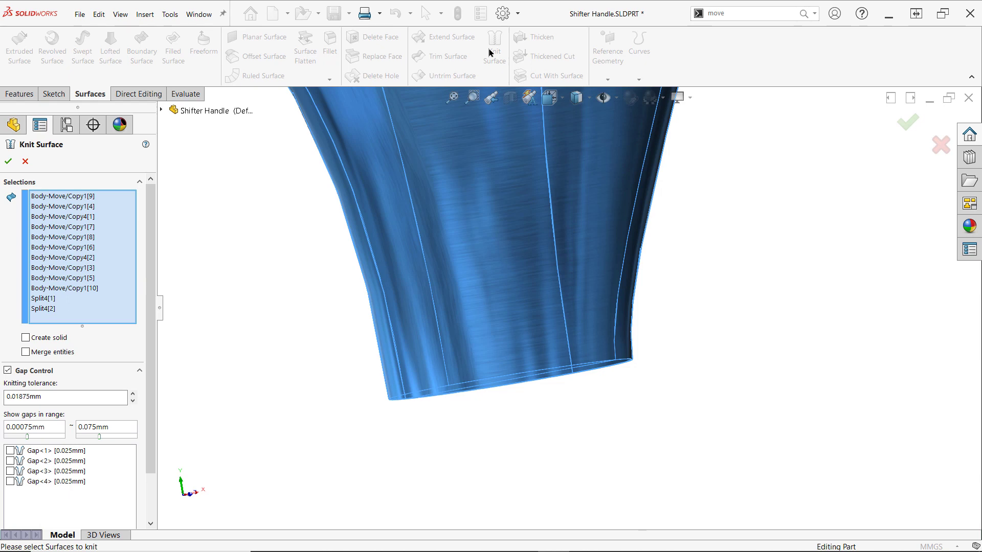
click(9, 162)
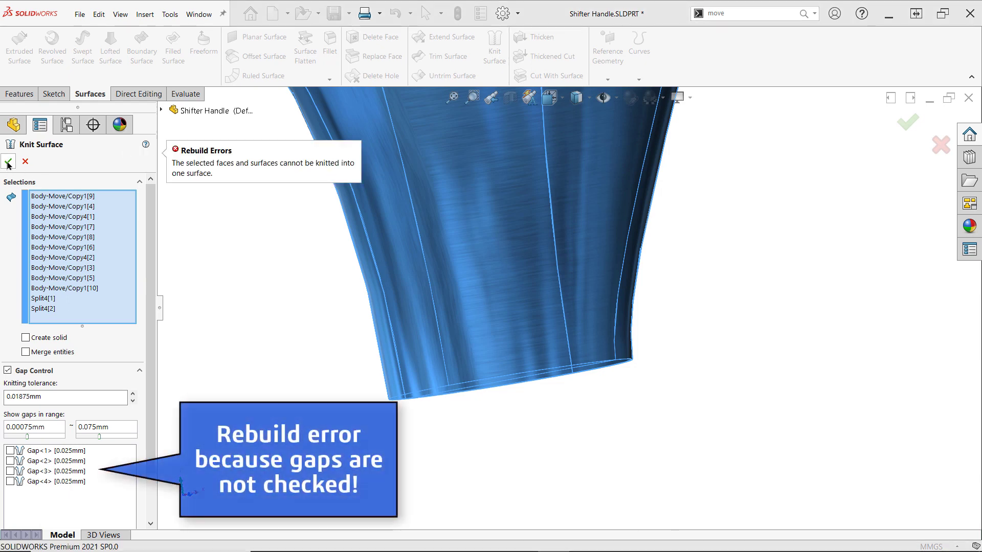
- Mark all four listed gaps to be knitted, apply the knit and check the contents of the Surface Bodies folder
click(11, 451)
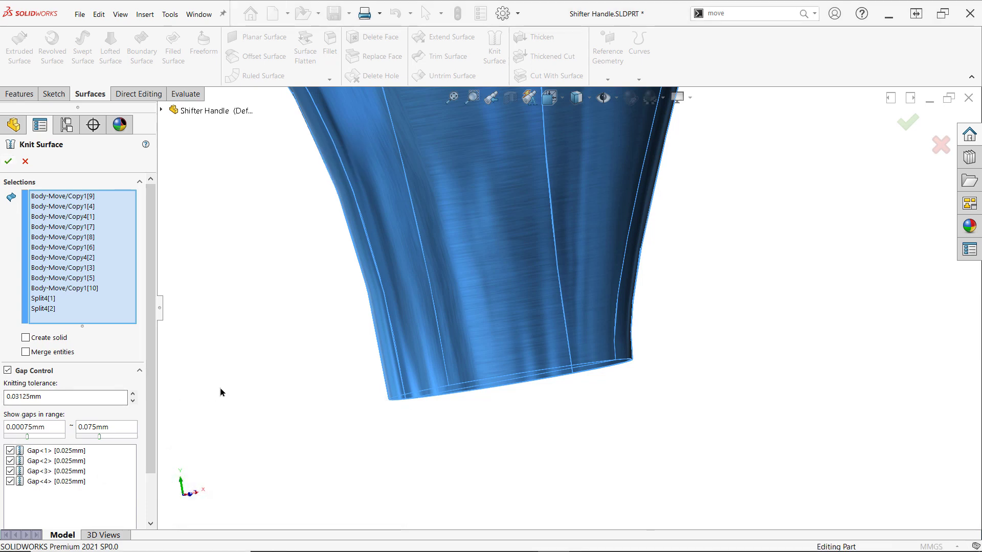
click(9, 162)
key(f)
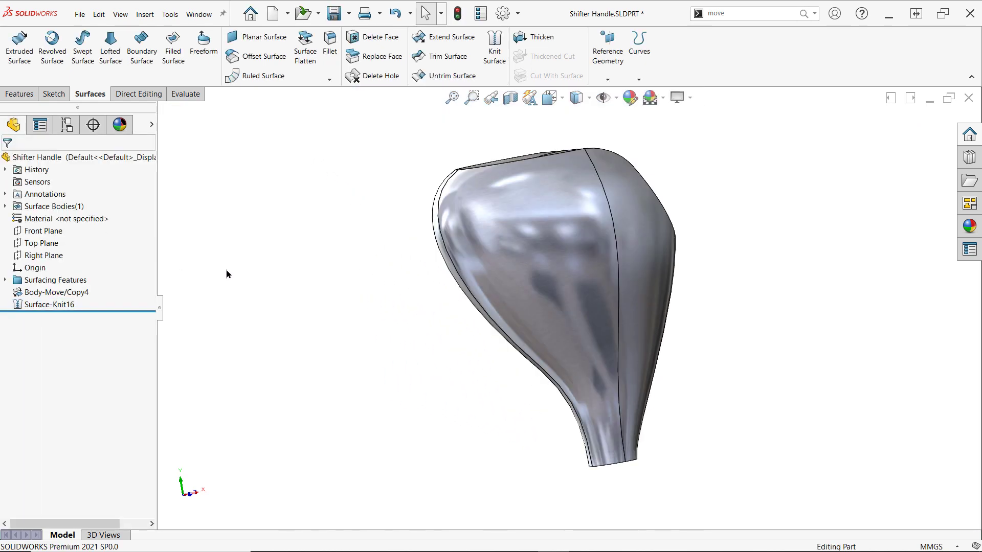
middle_drag(767, 215, 698, 290)
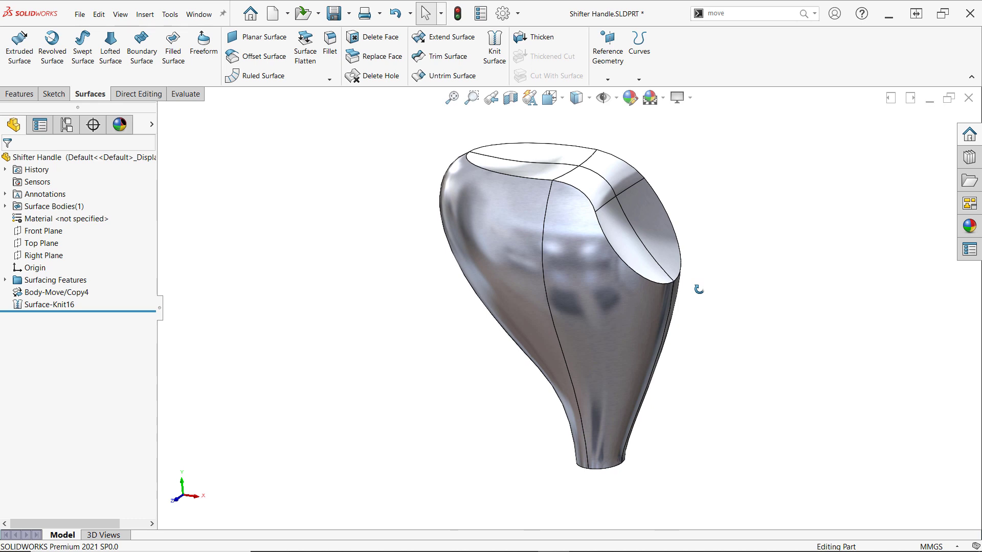
click(6, 207)
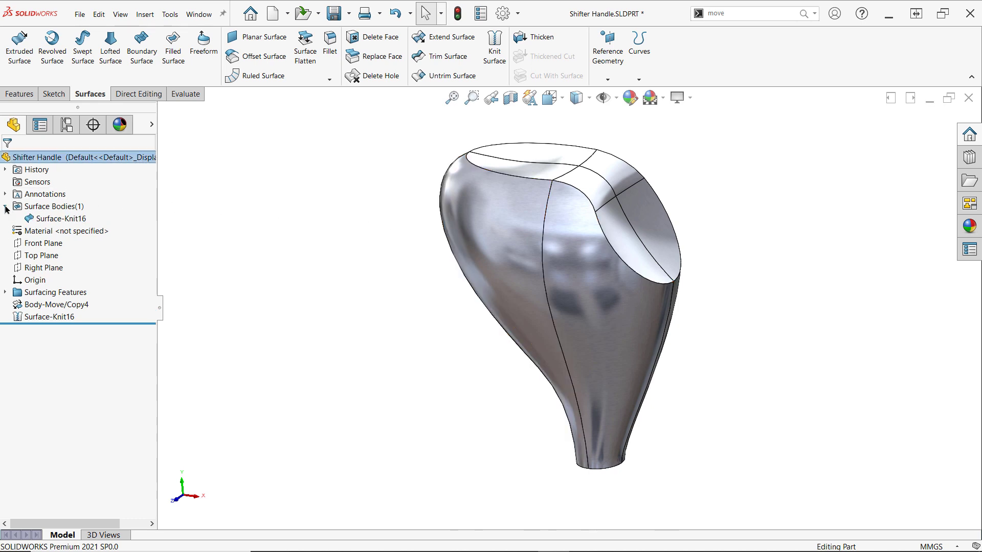
click(6, 207)
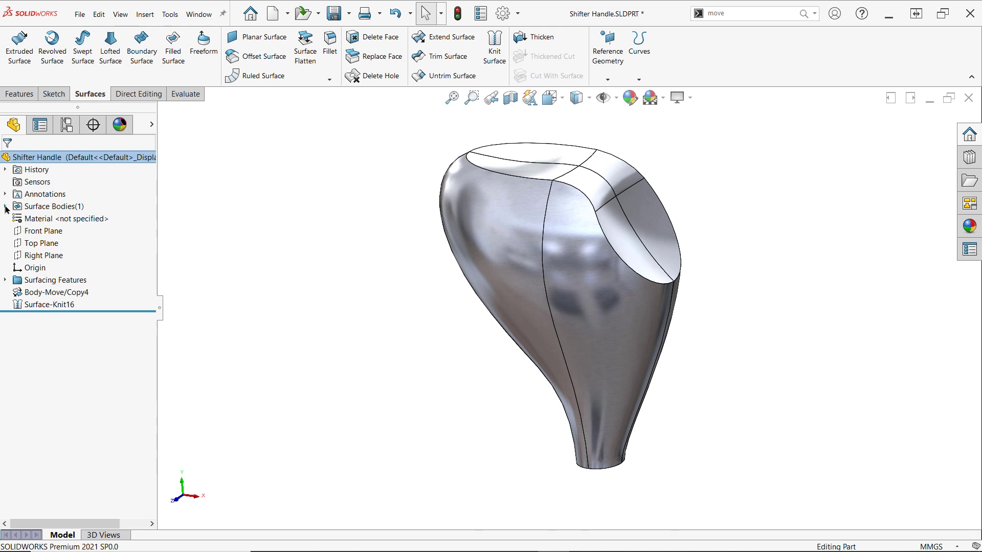
- Edit Surface-Knit16 to turn off Gap Control, apply it and check the contents of the Surface Bodies folder
click(42, 303)
click(46, 277)
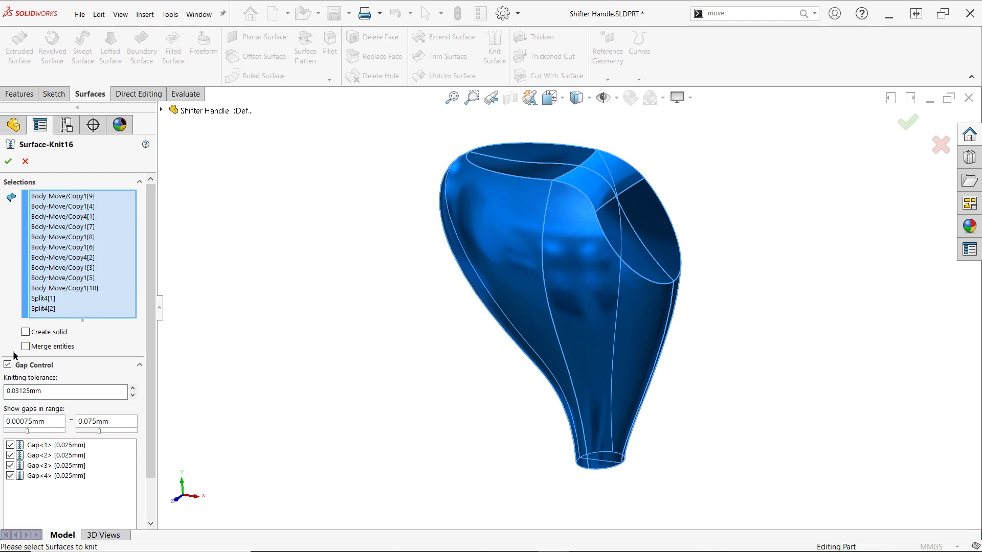
click(7, 366)
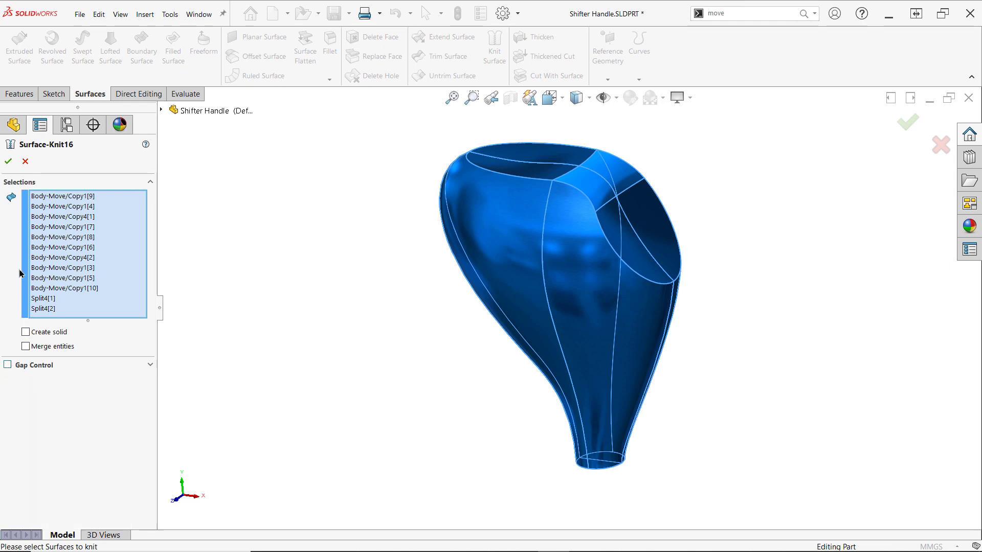
click(9, 162)
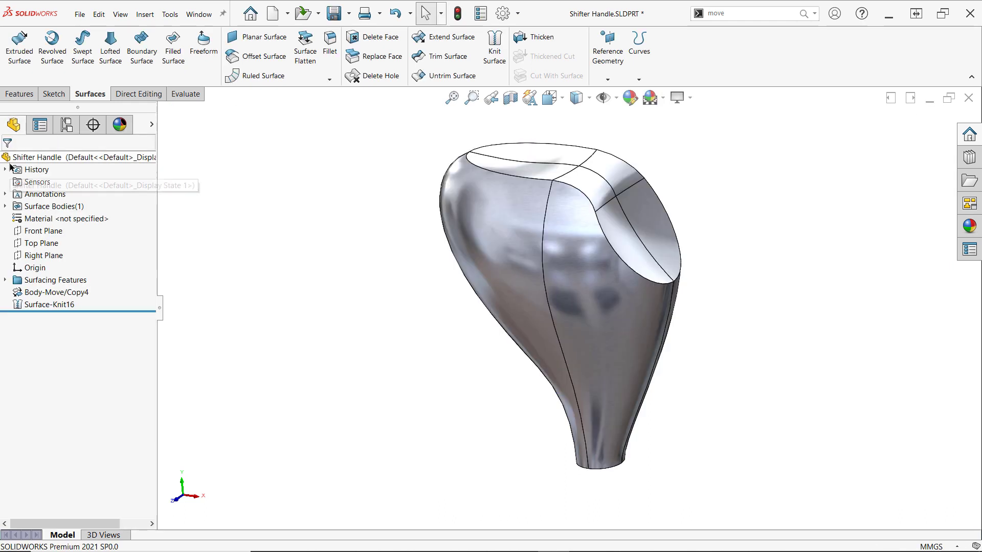
click(5, 207)
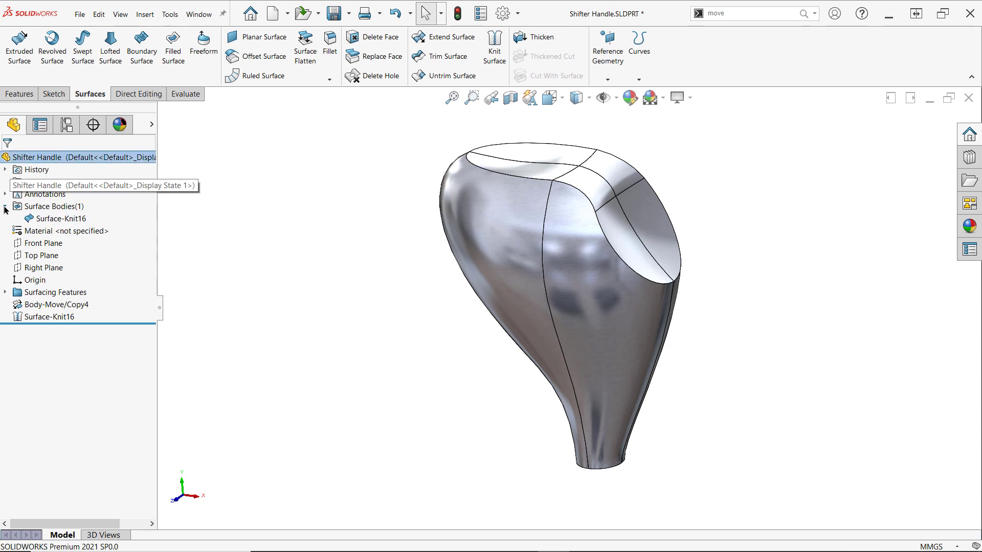
click(5, 207)
- Edit Surface-Knit16 to turn Gap Control back on and enable Merge entities, merging the two halves of the bottom cap
click(46, 304)
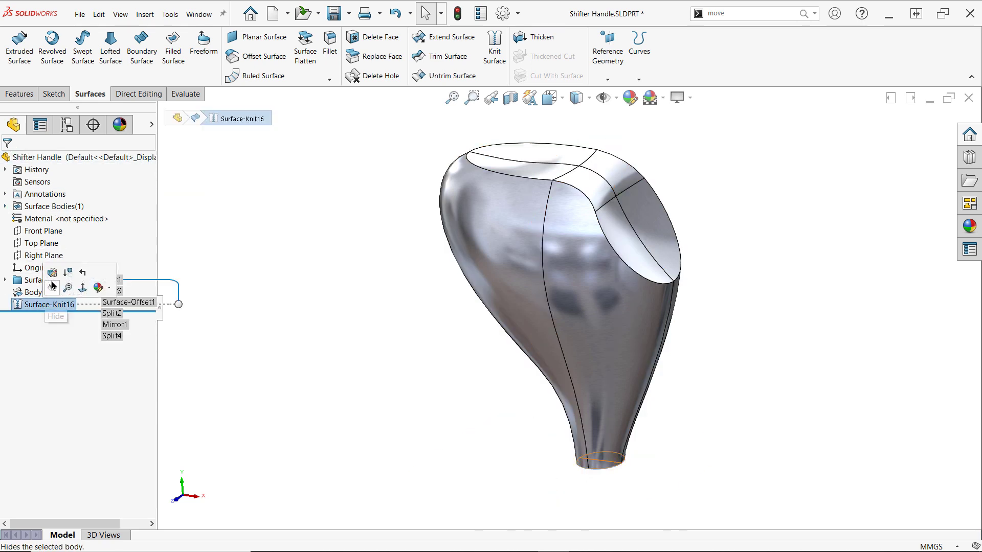
click(52, 272)
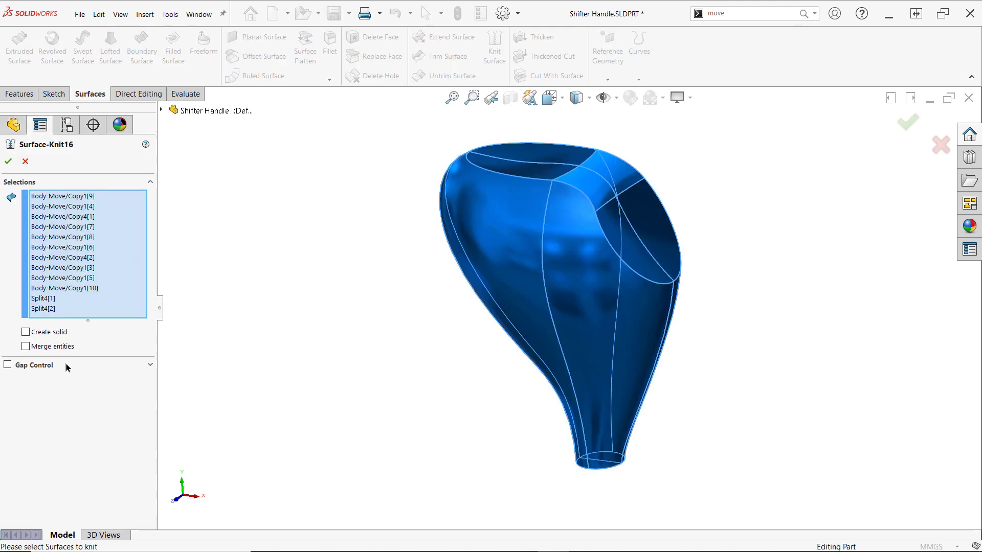
click(8, 366)
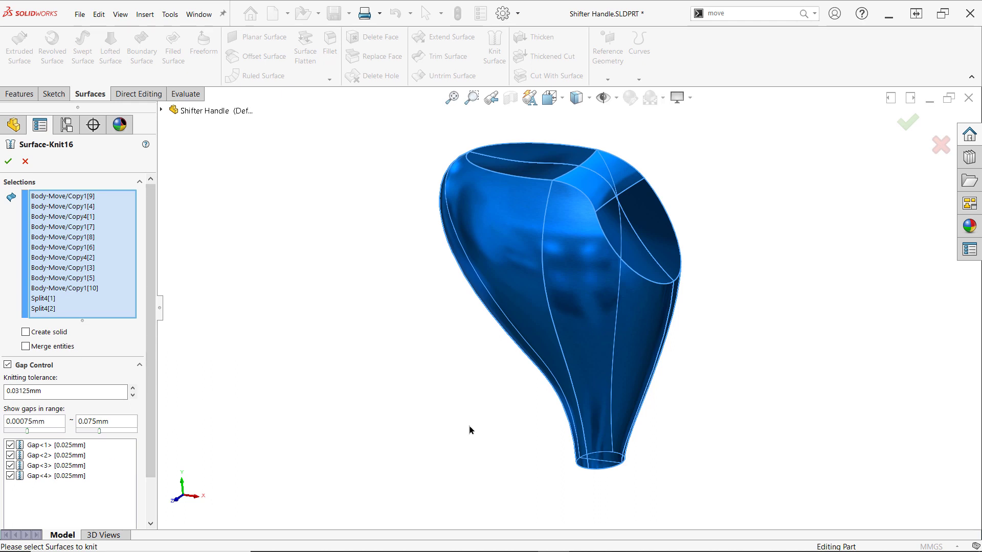
middle_drag(578, 481, 616, 316)
scroll(616, 315, down, 6)
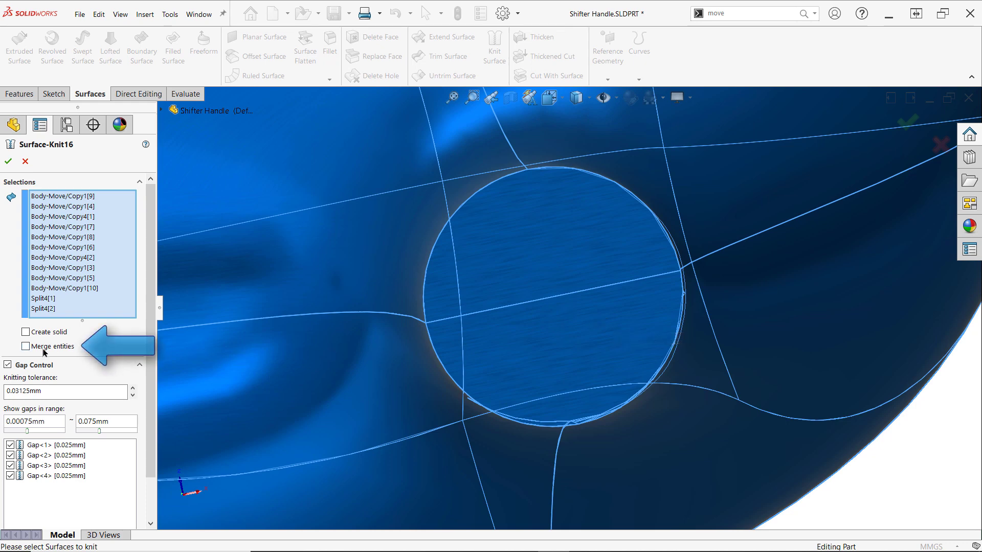
click(9, 162)
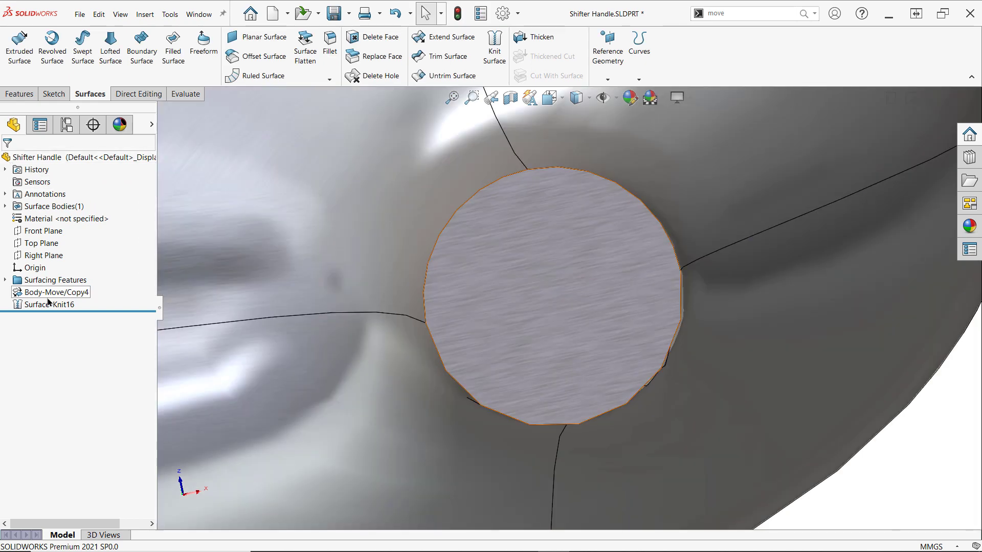
- Reopen the settings of Surface-Knit16 to review the Merge entities option, and close them
click(51, 305)
click(60, 293)
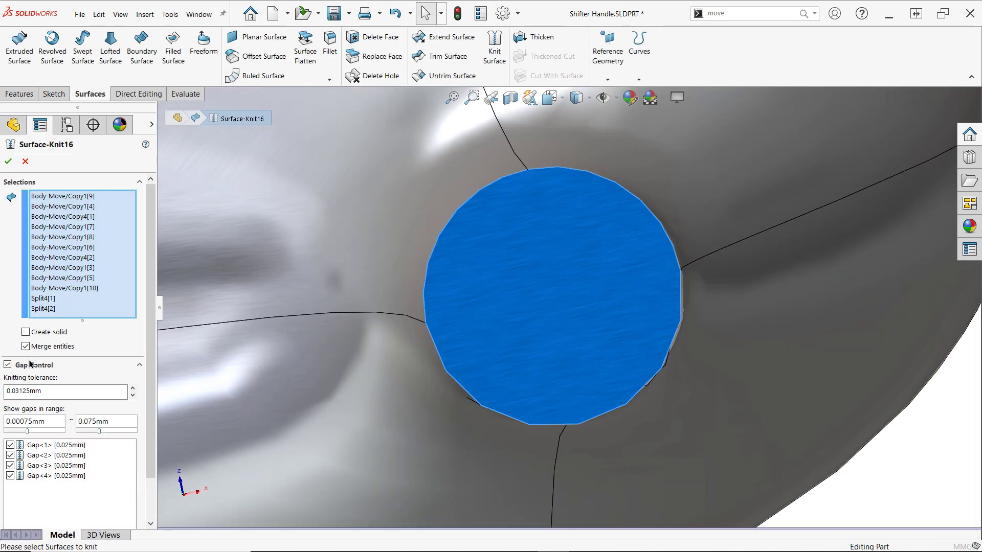
click(8, 161)
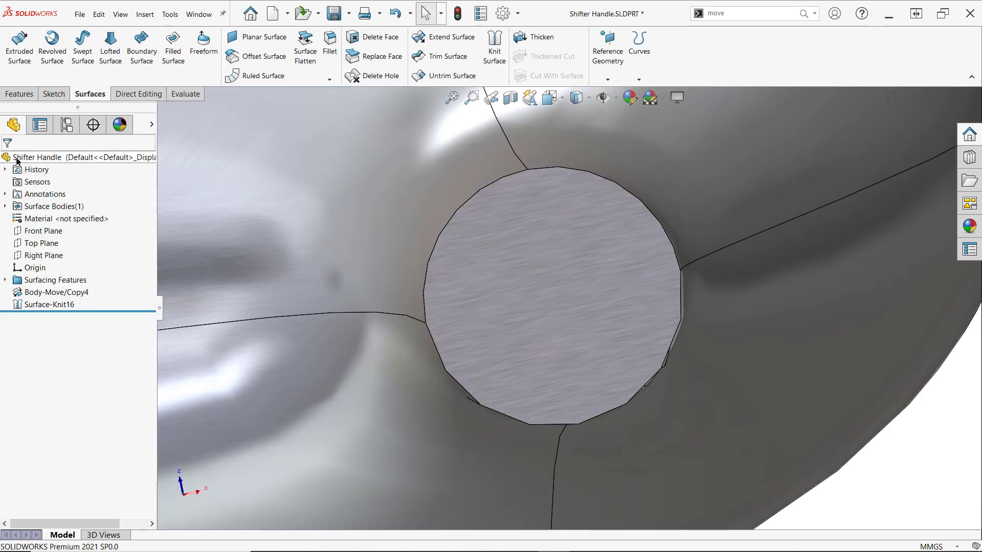
- Edit Surface-Knit16 to enable Create solid, apply it and view the whole shifter handle
click(48, 304)
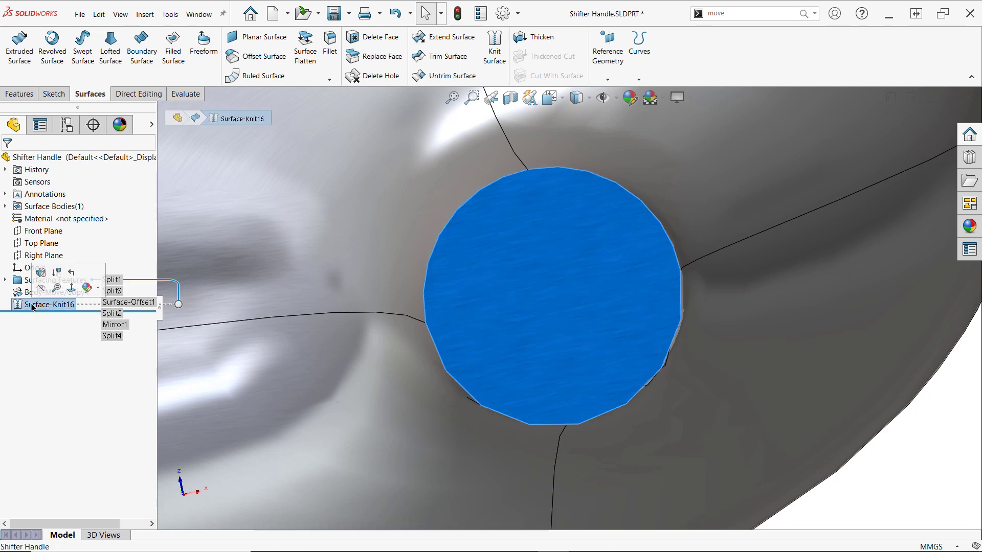
click(41, 275)
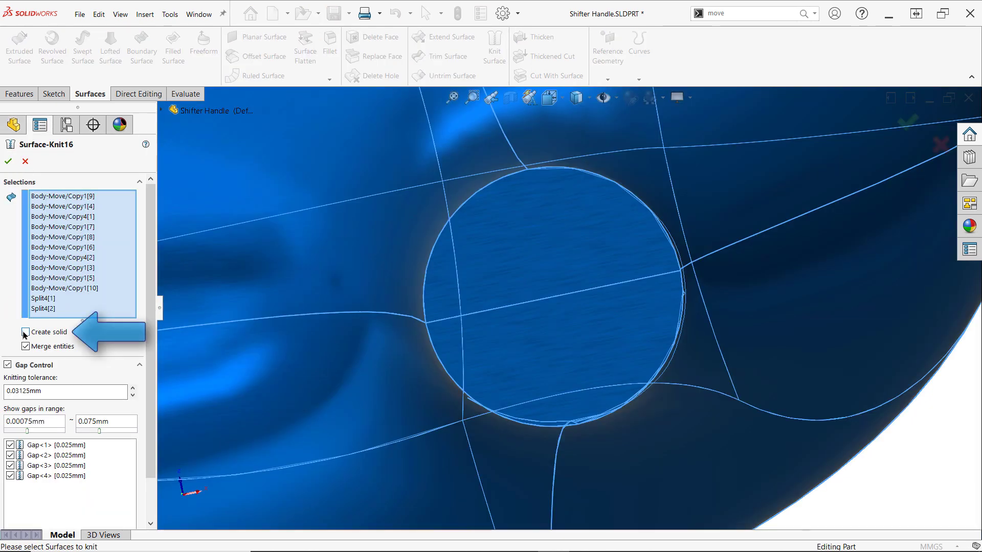
click(9, 162)
scroll(600, 191, down, 5)
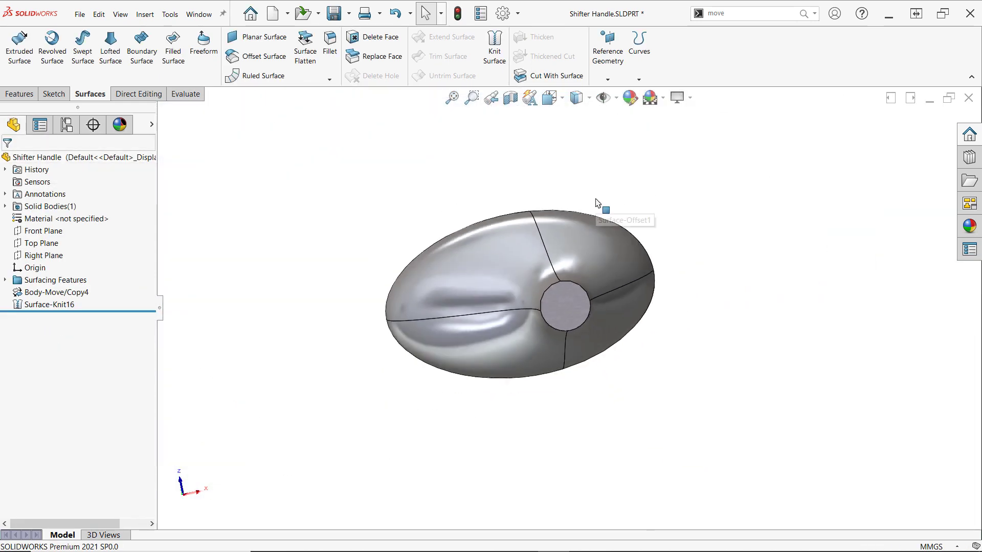
middle_drag(593, 201, 569, 468)
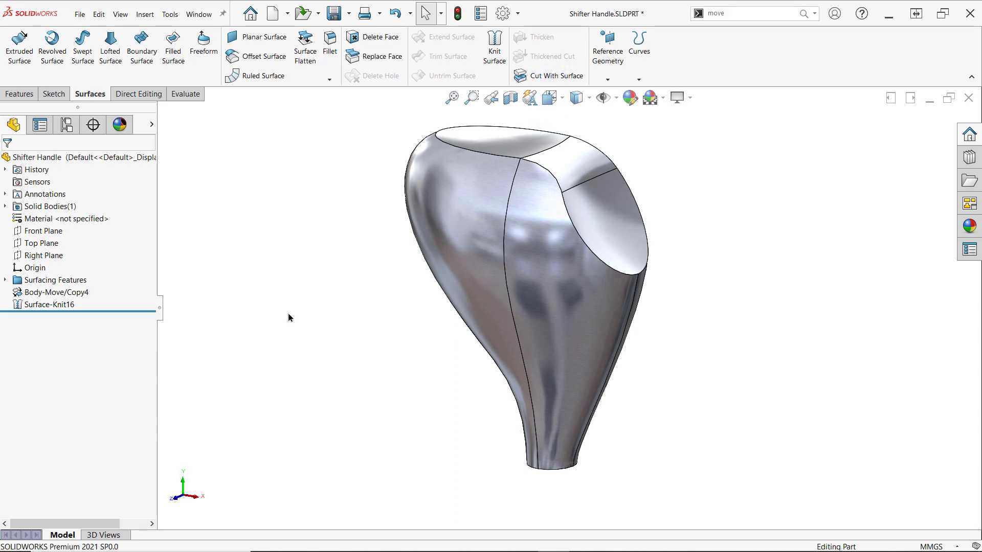
mouse_move(568, 467)
middle_down()
mouse_move(630, 445)
mouse_move(582, 446)
mouse_move(553, 465)
mouse_move(576, 467)
middle_up()
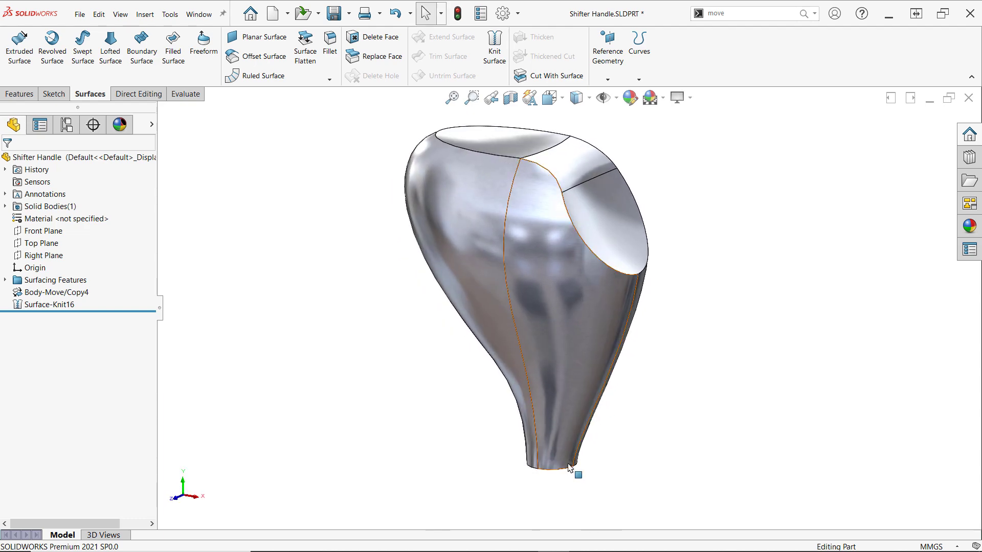
- Check the Solid Bodies folder and examine the inside of the handle in a section view on the Front Plane
click(6, 207)
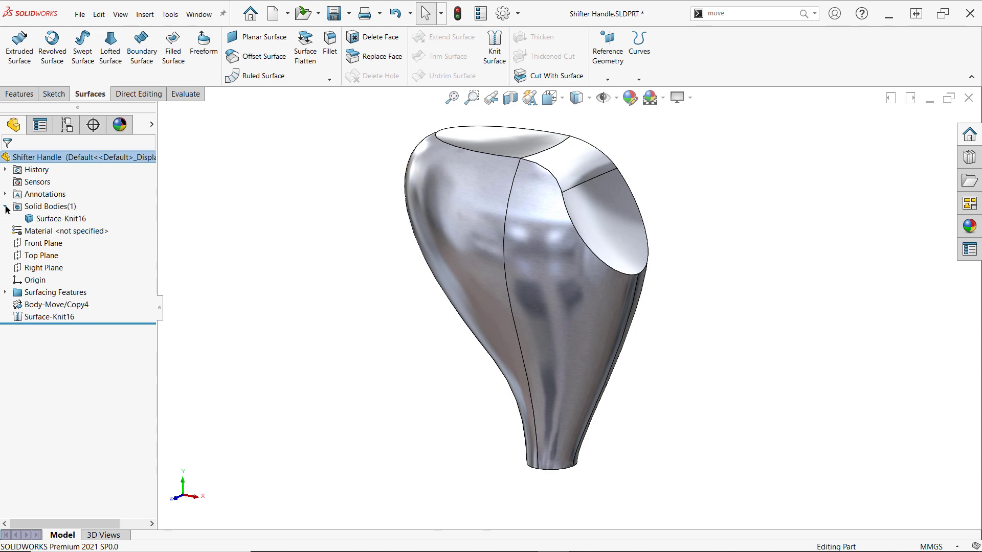
click(6, 207)
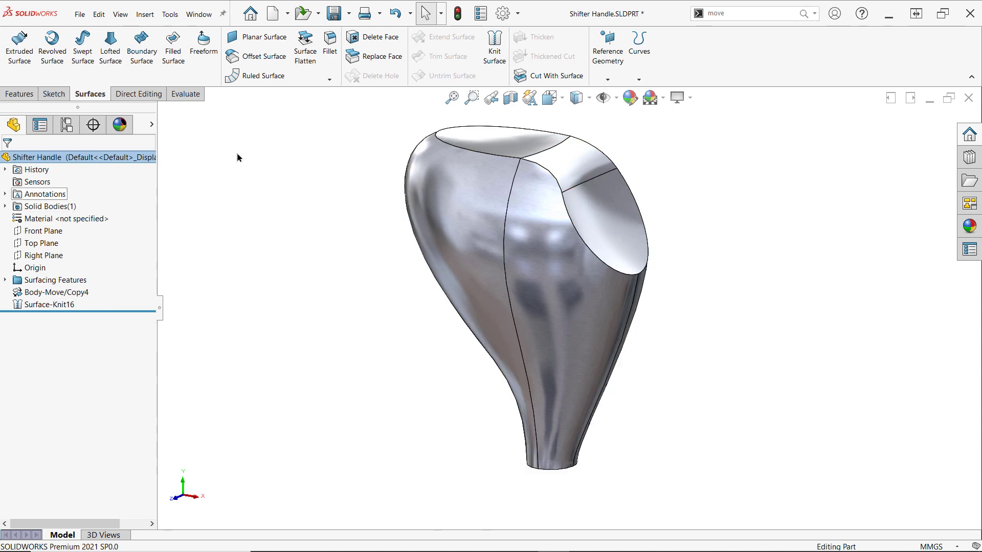
click(510, 98)
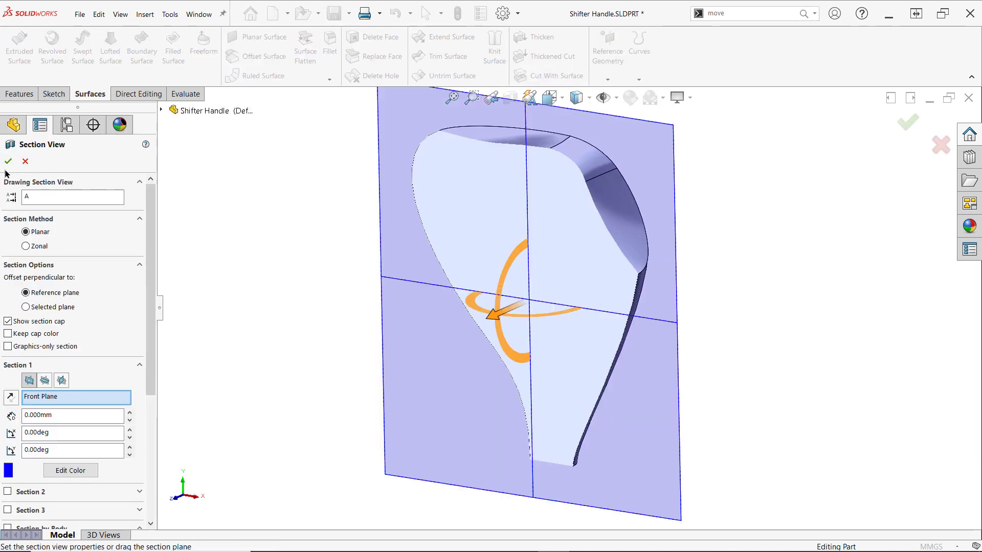
click(8, 163)
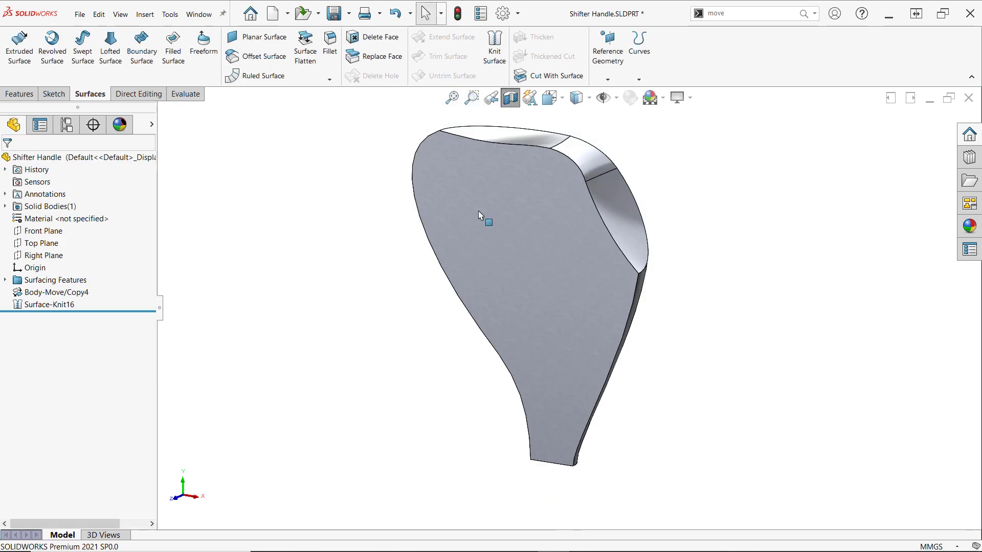
middle_drag(701, 228, 708, 205)
click(510, 98)
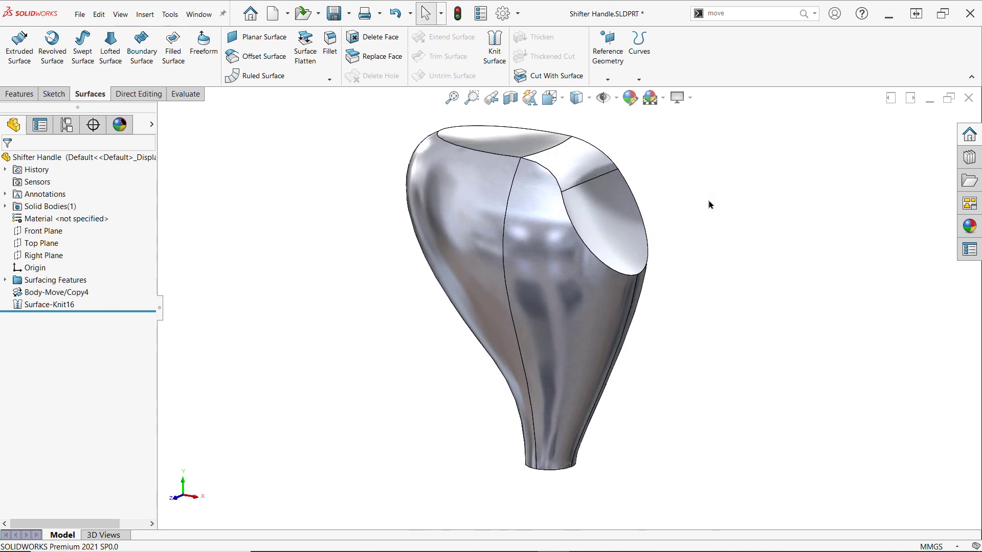
- Knit the handle's side faces, without the top and bottom faces, into a separate surface body
click(501, 54)
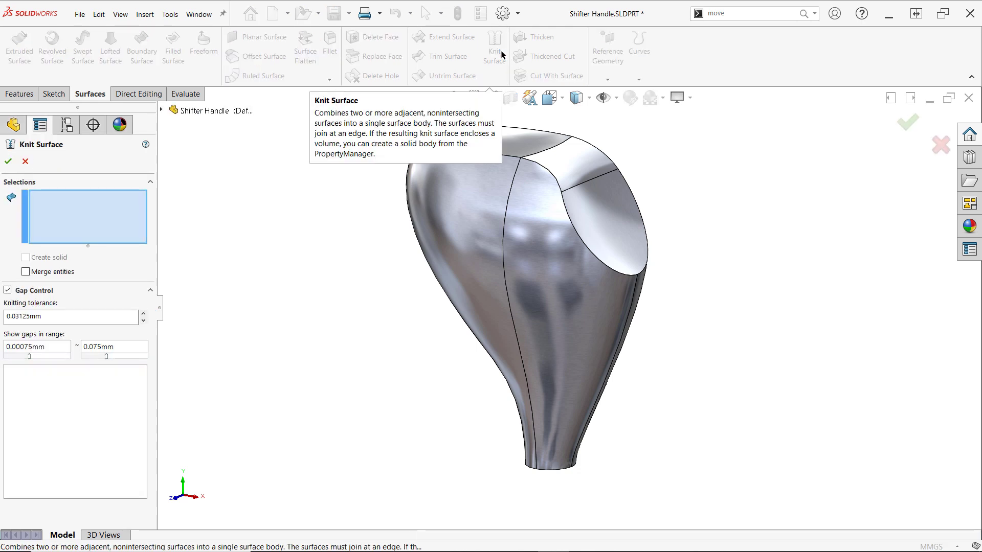
click(480, 204)
click(529, 229)
middle_drag(534, 235, 500, 214)
click(503, 216)
click(575, 197)
middle_drag(575, 196, 361, 258)
click(9, 161)
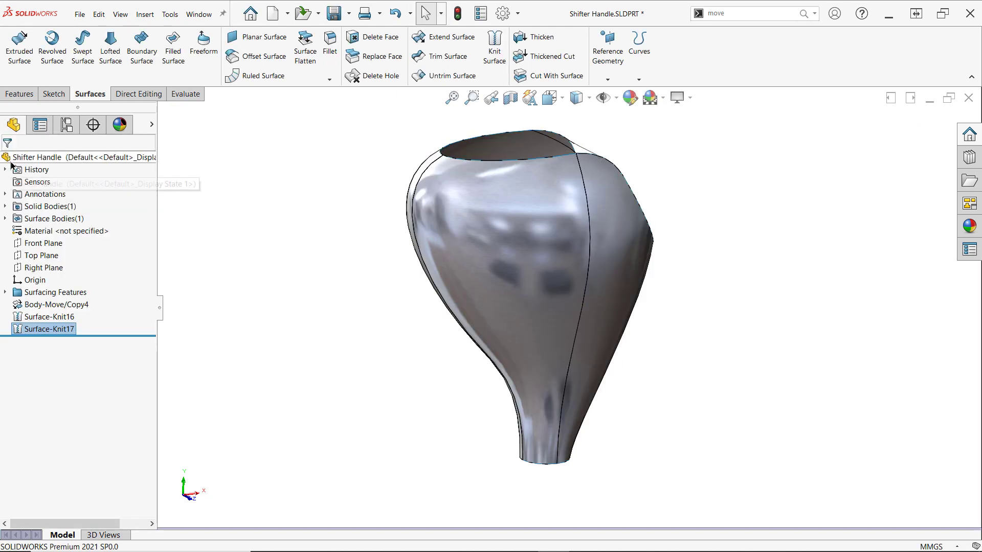
- Isolate the Surface-Knit17 body to inspect it, exit isolation and delete the Surface-Knit17 feature
click(5, 219)
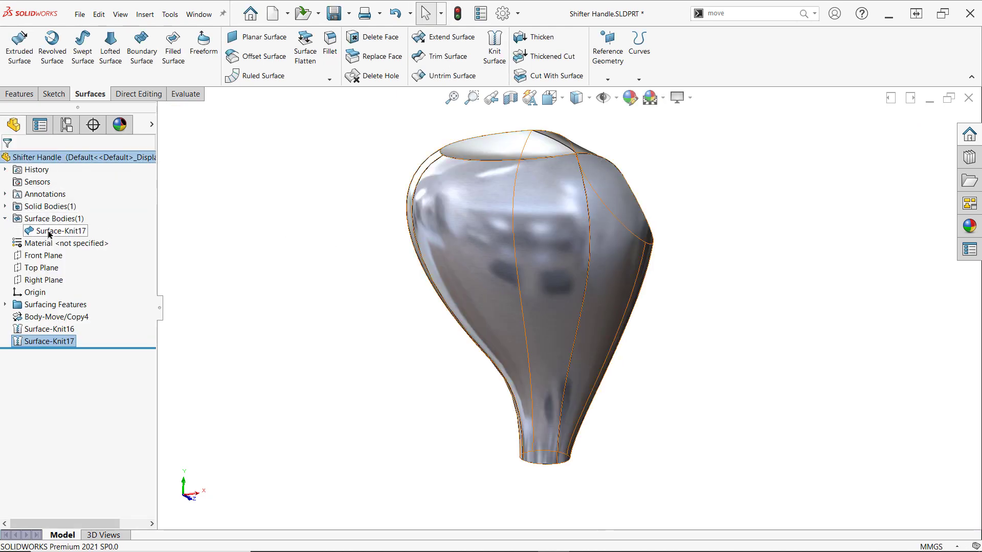
right_click(51, 231)
click(78, 251)
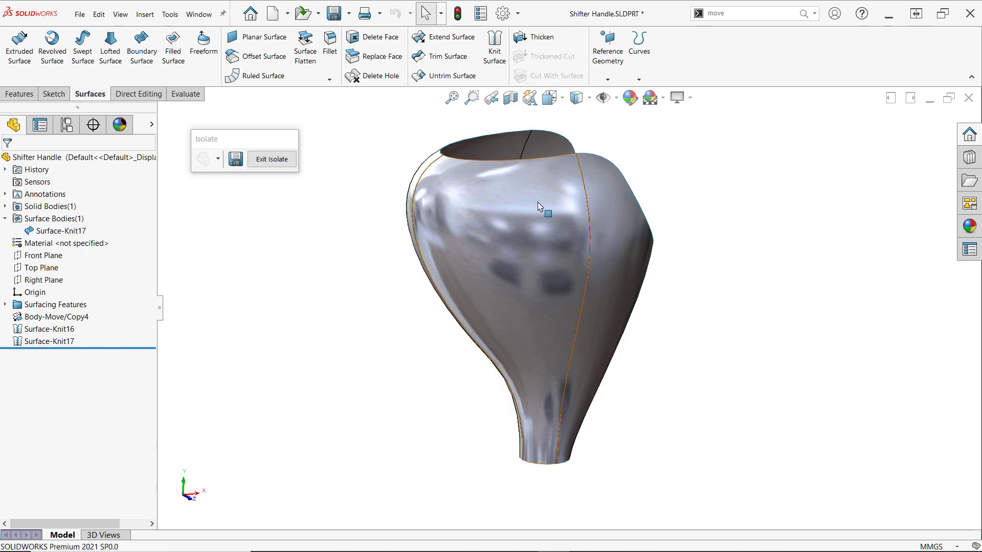
middle_drag(603, 197, 664, 240)
click(294, 160)
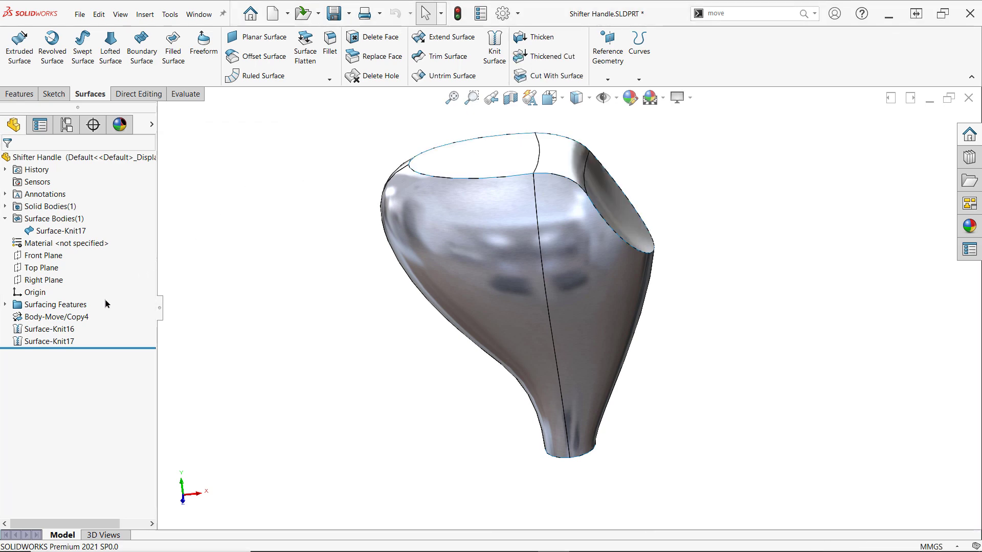
click(51, 341)
key(Delete)
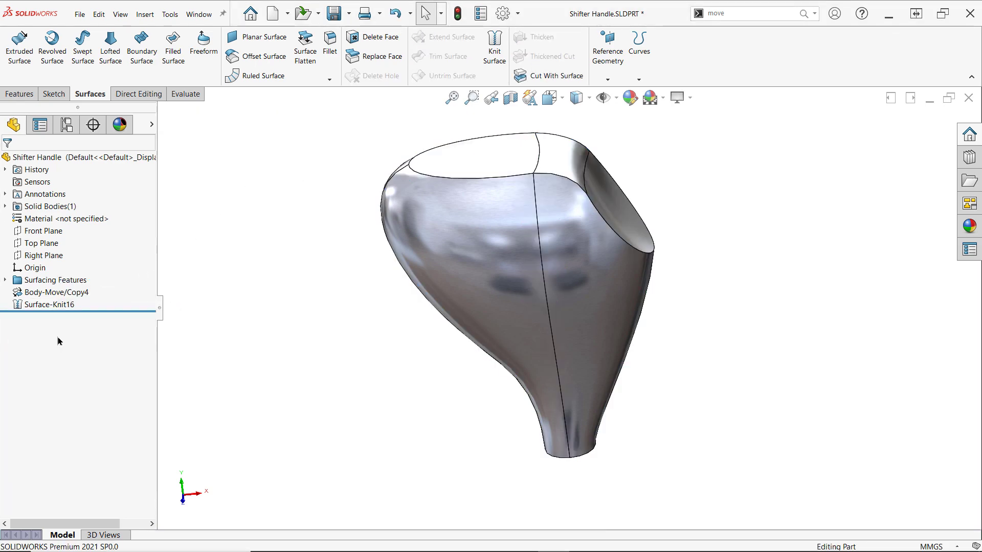
- Create a 10 mm radiate surface around the handle's bottom edge, with the bottom face as the direction reference
click(144, 14)
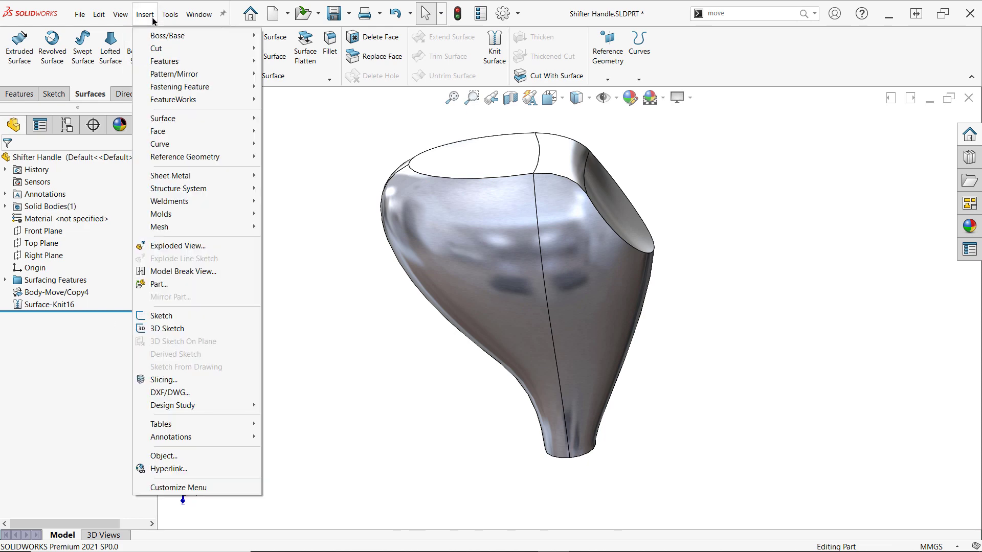
mouse_move(153, 123)
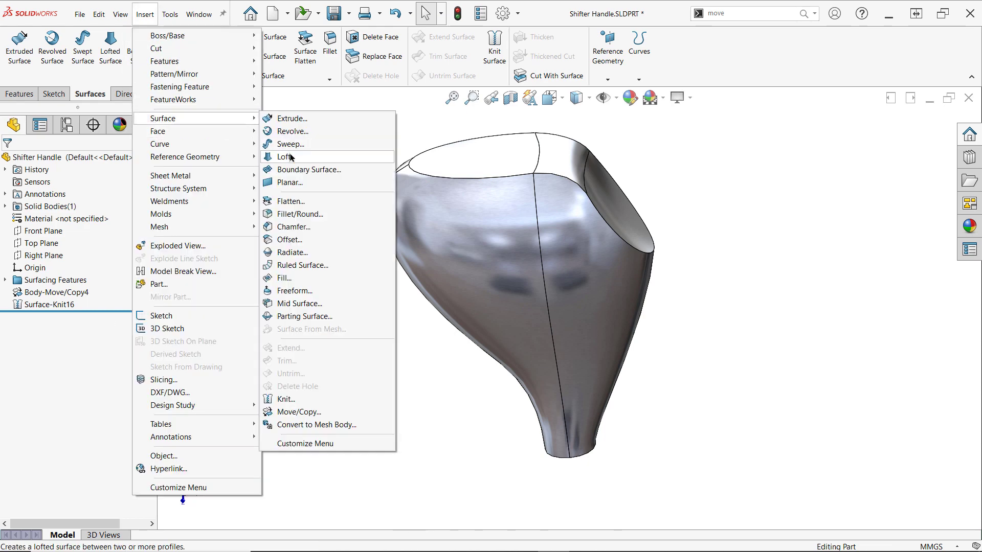
click(276, 253)
scroll(565, 434, down, 8)
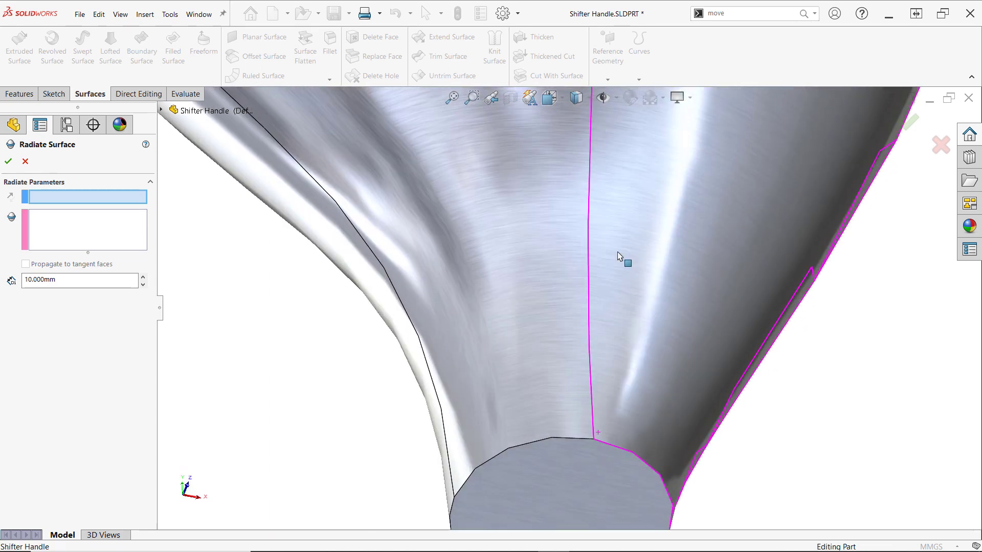
scroll(578, 450, up, 6)
click(588, 359)
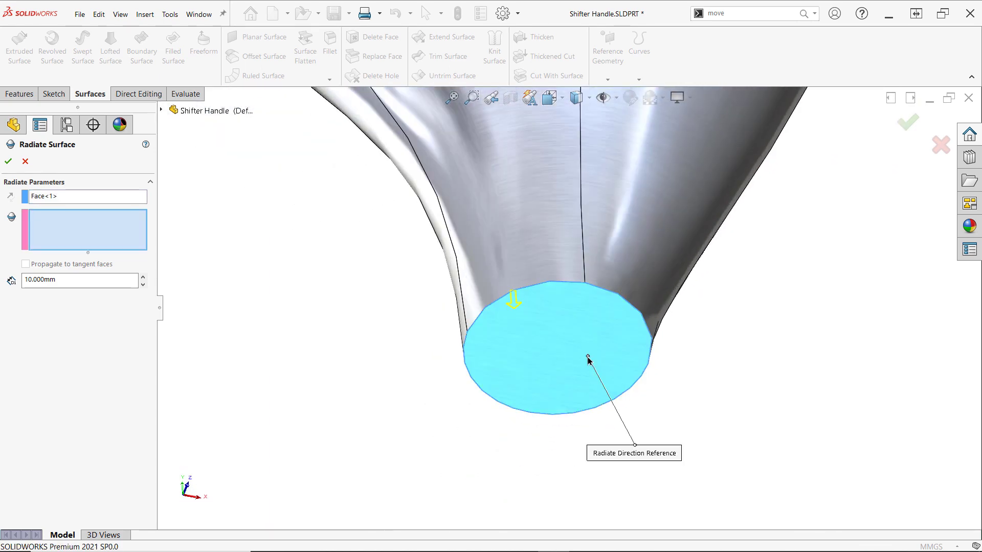
click(569, 282)
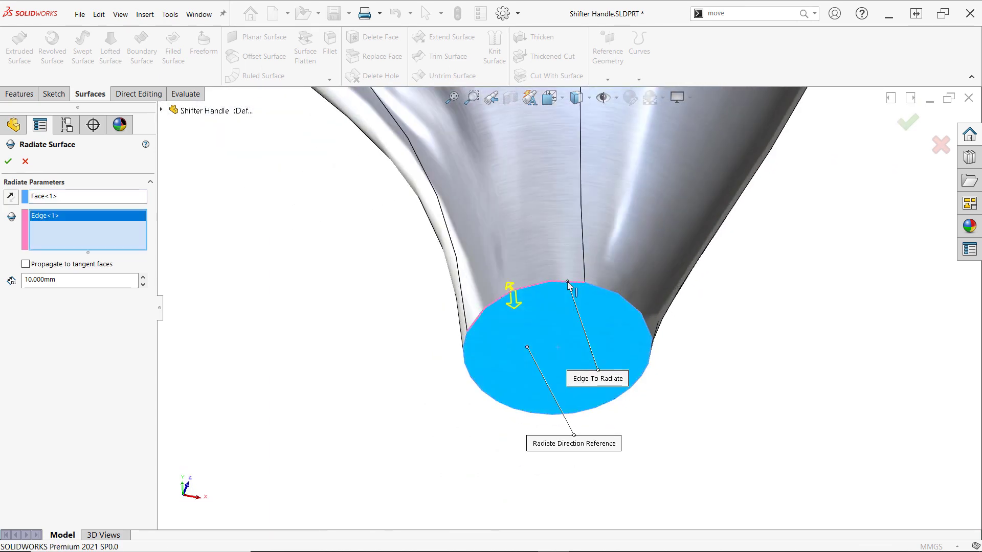
key(Return)
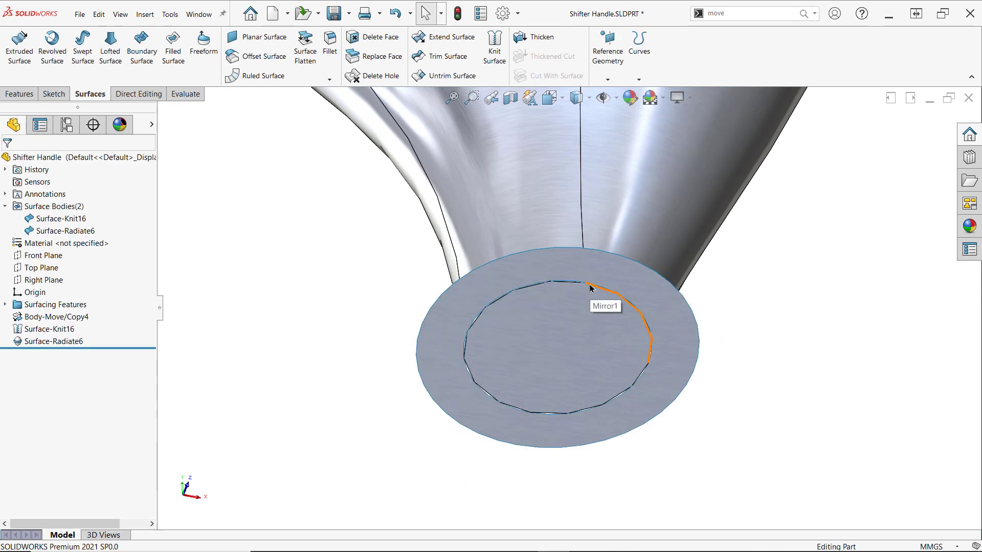
- Knit the radiate surface to the handle, using a side face of the handle as the seed face
click(501, 69)
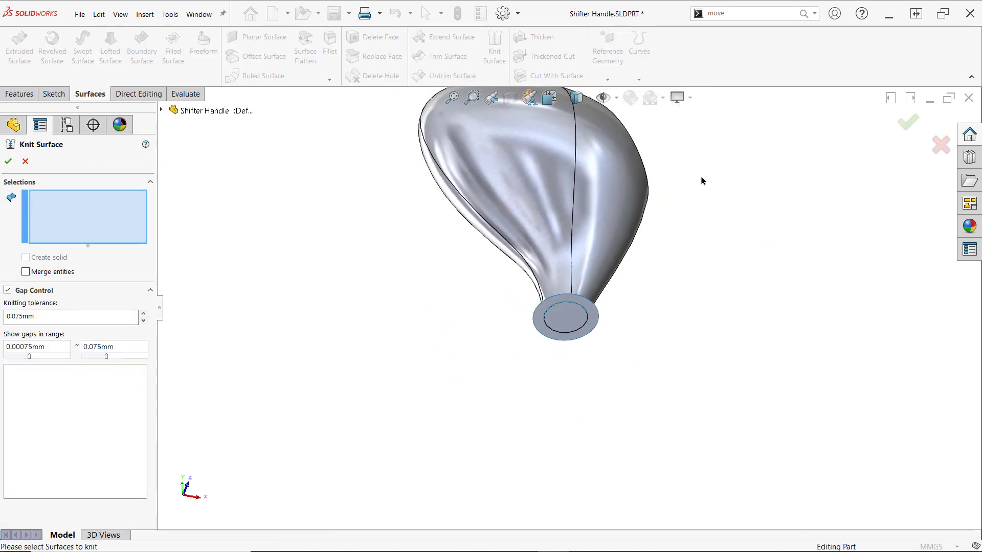
middle_drag(701, 177, 686, 377)
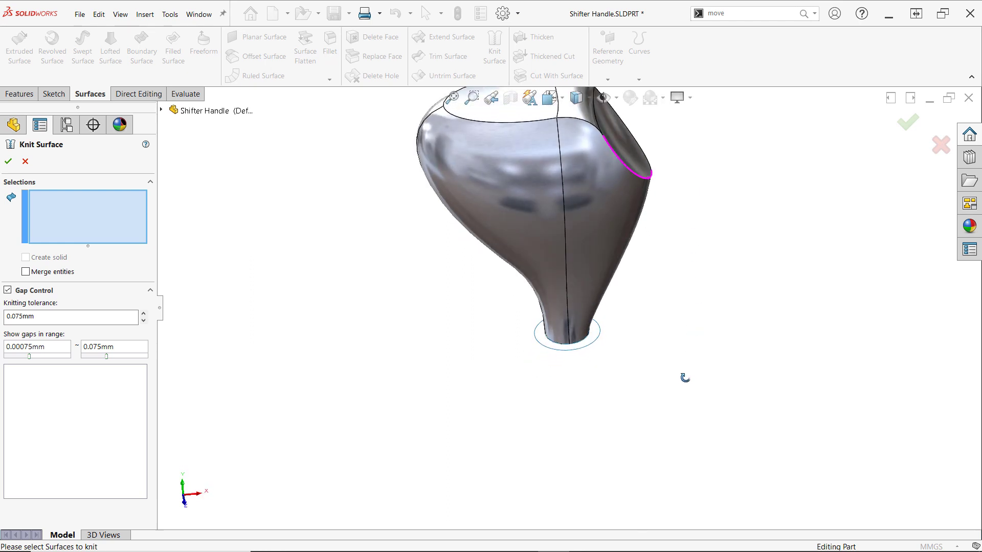
click(598, 337)
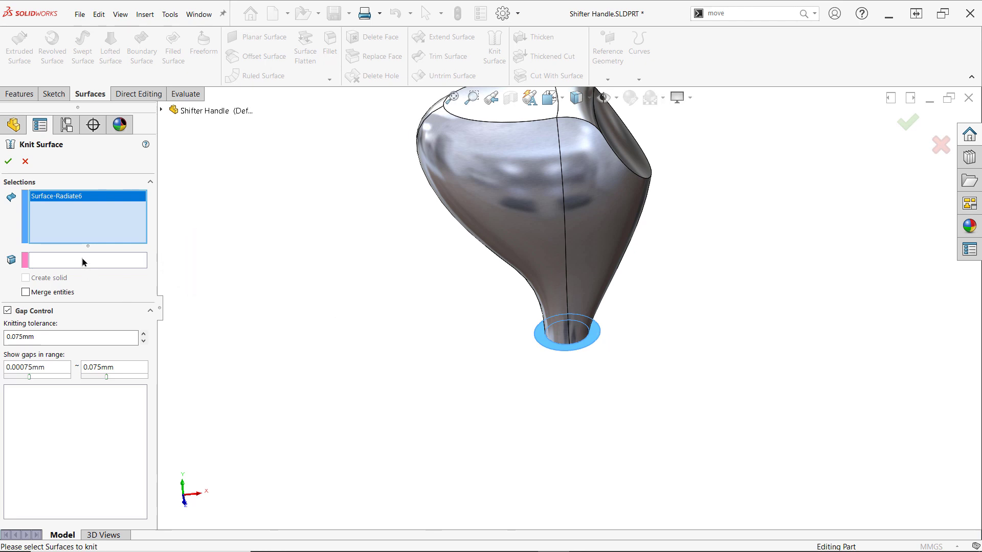
click(84, 261)
click(510, 161)
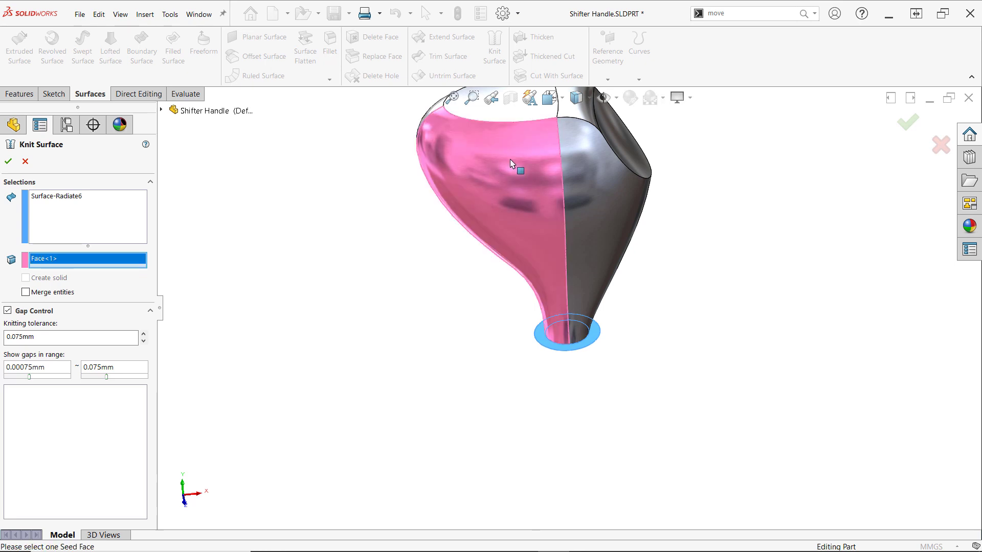
click(8, 161)
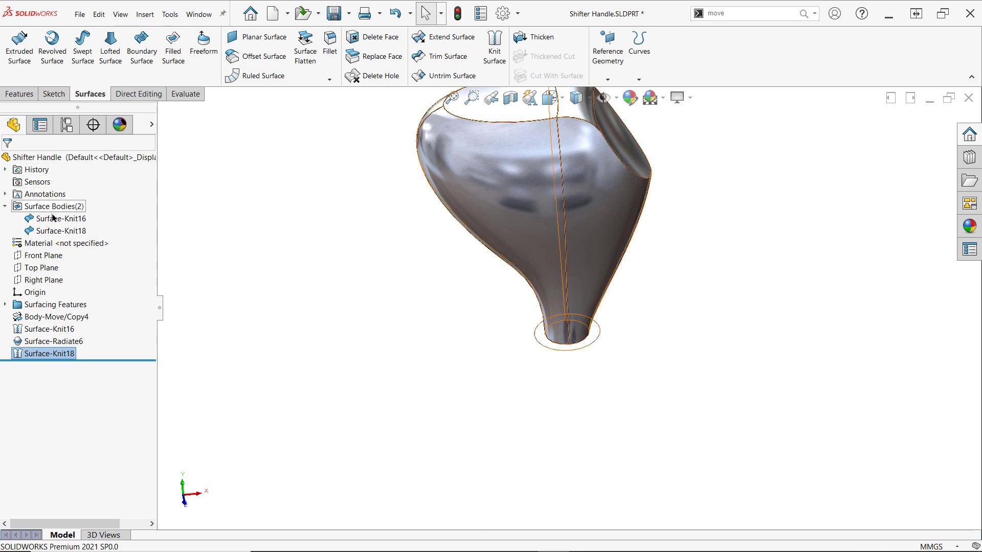
- Isolate the Surface-Knit18 body and examine it from the other side
click(63, 232)
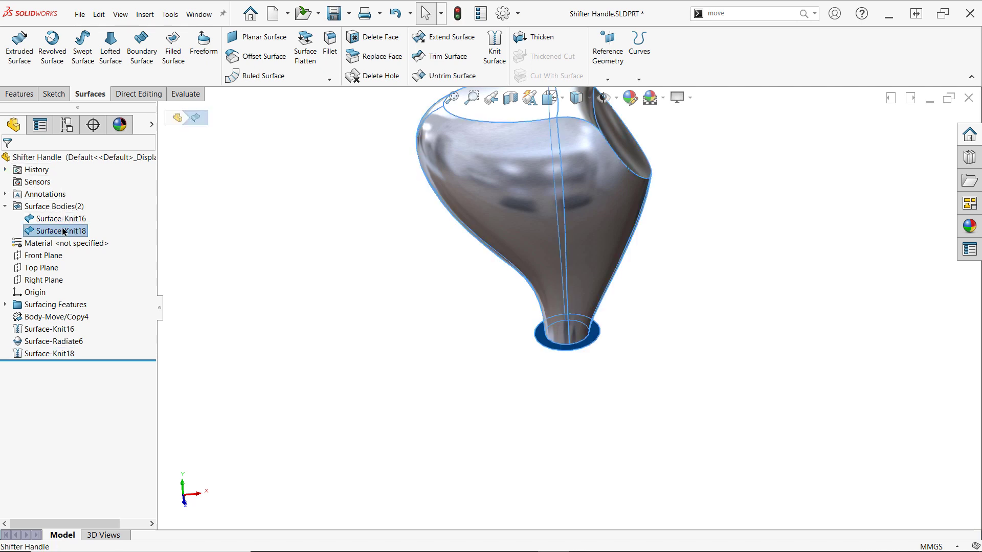
right_click(63, 232)
click(141, 254)
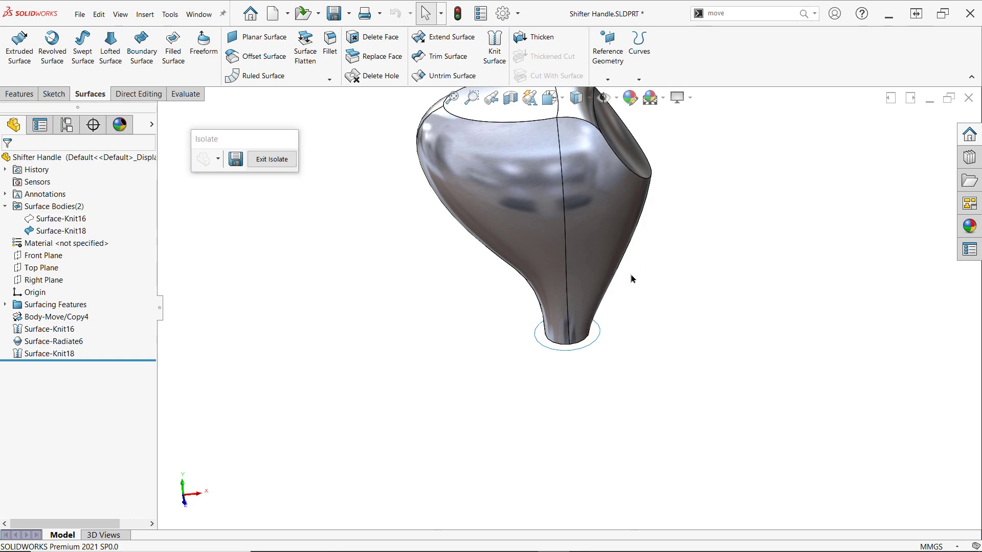
middle_drag(591, 204, 764, 310)
scroll(764, 309, down, 5)
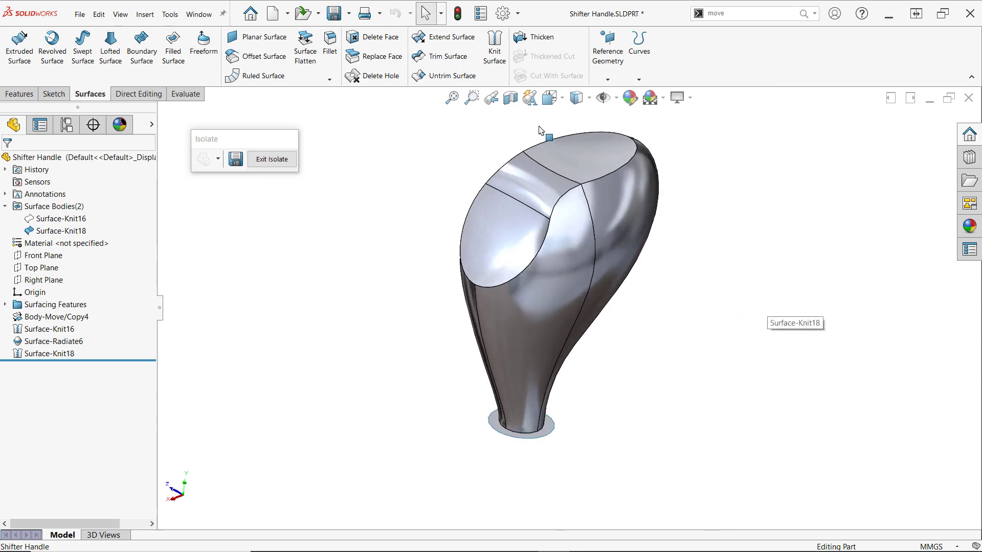
- Examine the interior of the isolated body in a Front Plane section, exit isolation and inspect its bottom from below
click(510, 98)
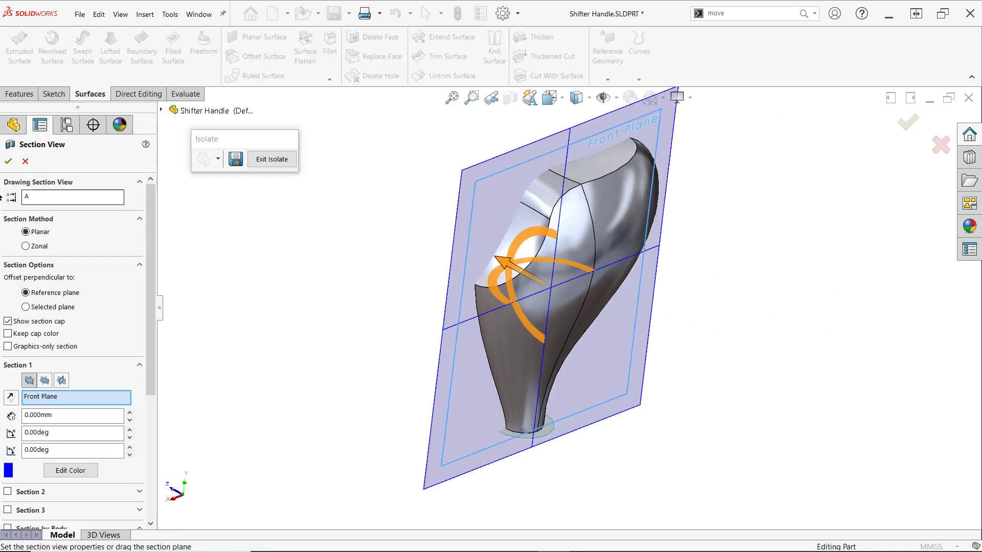
key(Escape)
middle_drag(449, 264, 725, 299)
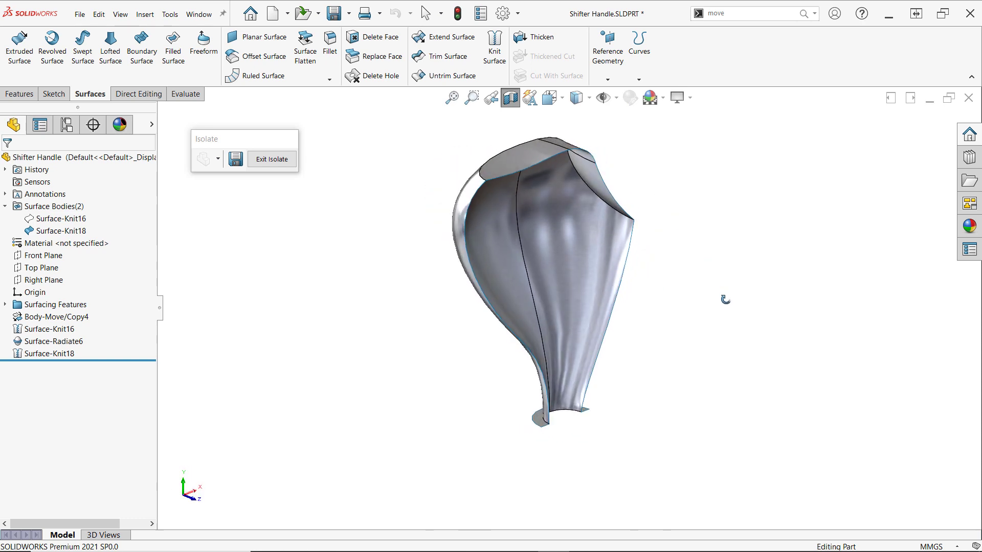
click(271, 160)
middle_drag(642, 503, 664, 270)
scroll(593, 362, down, 5)
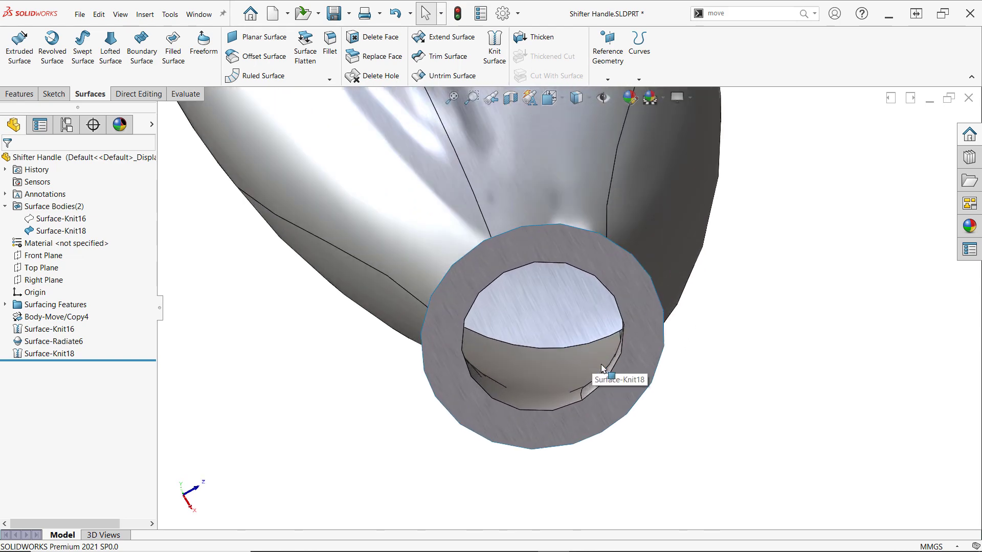
middle_drag(745, 397, 747, 343)
key(ctrl+7)
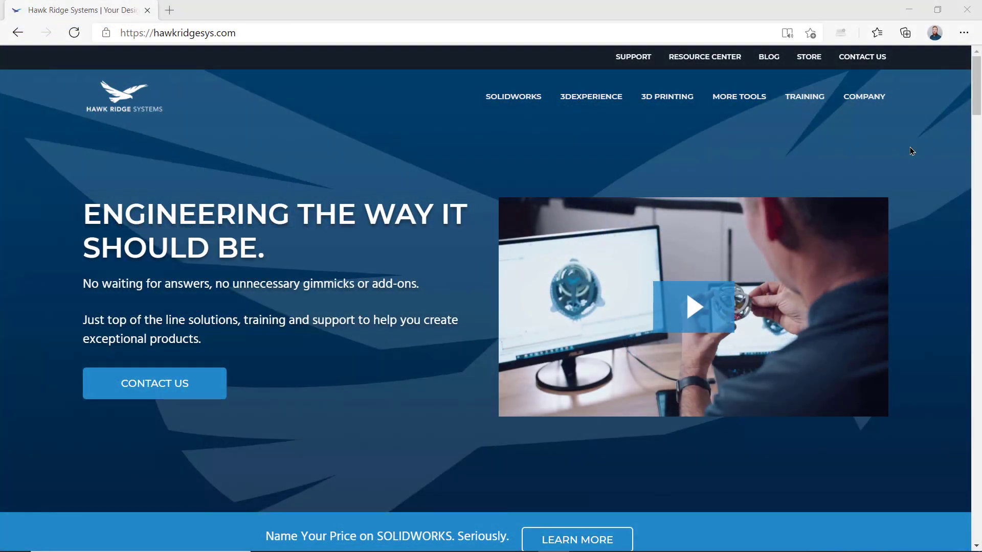
- Switch to the browser, open the training course catalog on the Hawk Ridge Systems website and look through the courses
mouse_move(814, 104)
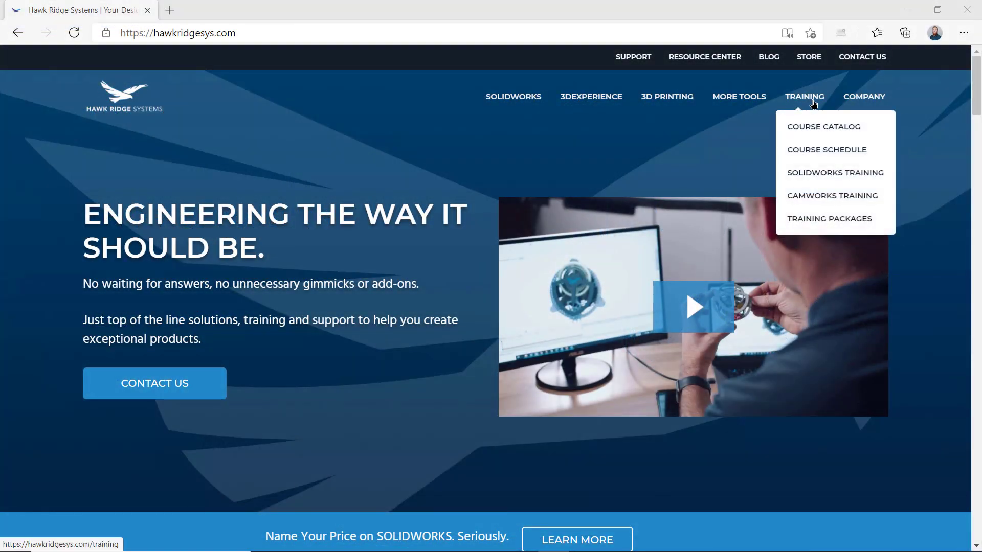
click(814, 131)
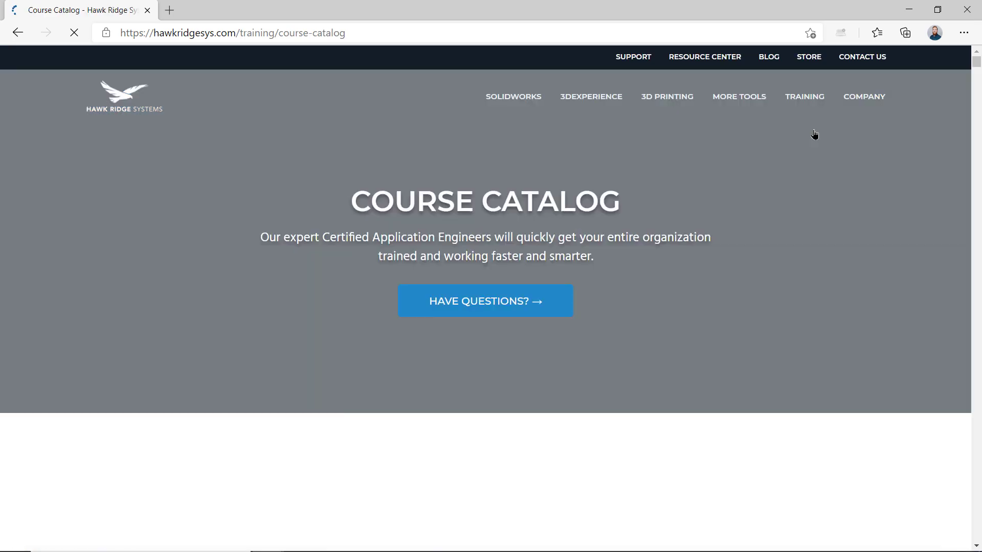
scroll(921, 128, down, 4)
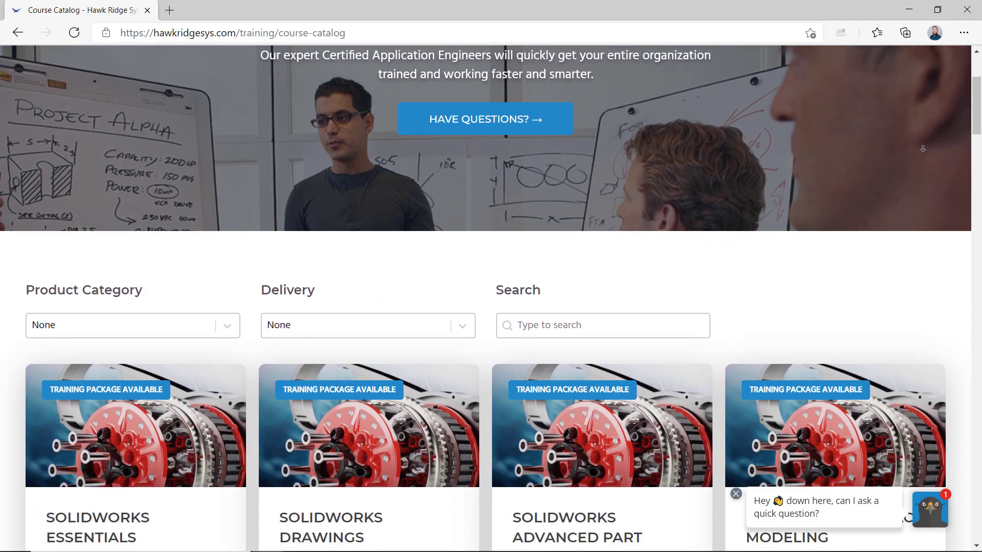
scroll(922, 148, down, 7)
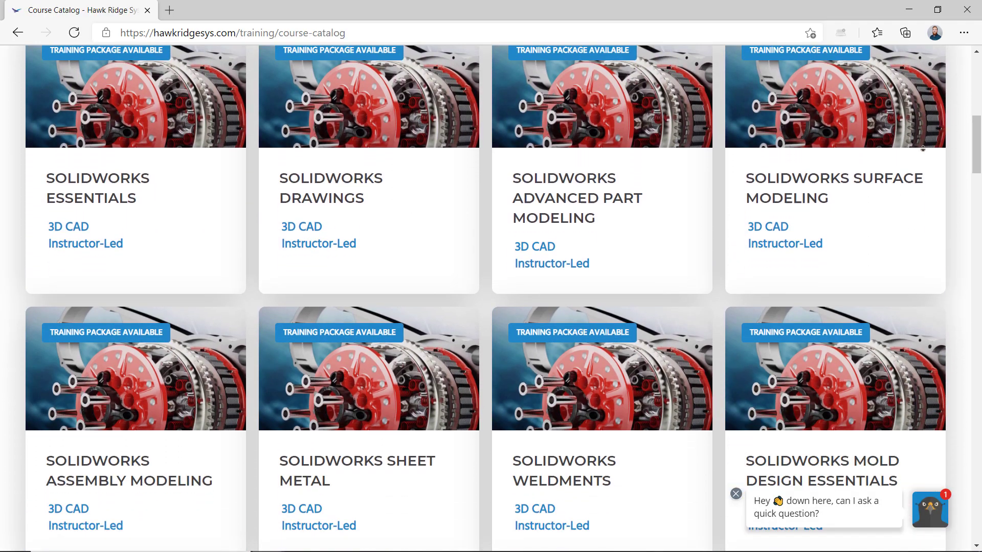